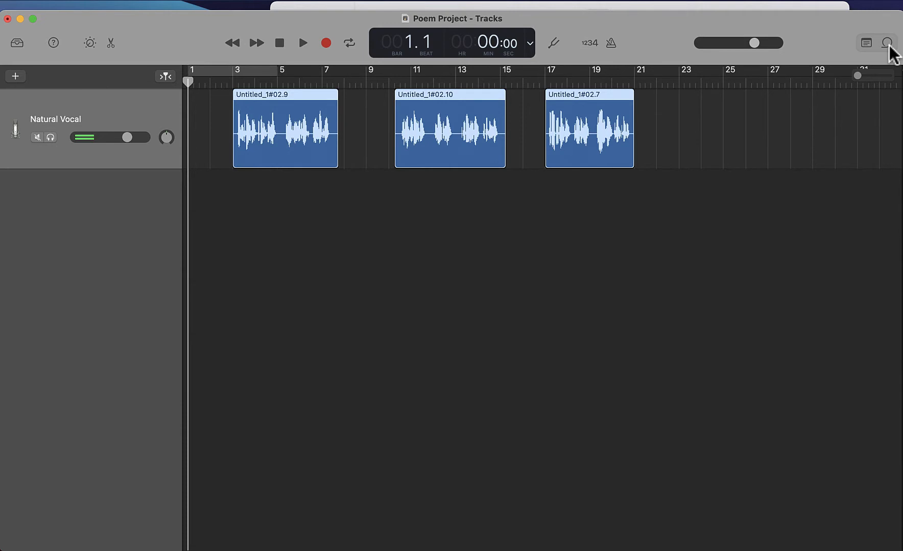
# - Open the loop browser and look through its Instrument, Genre, Descriptors and favorites filters
pyautogui.click(887, 44)
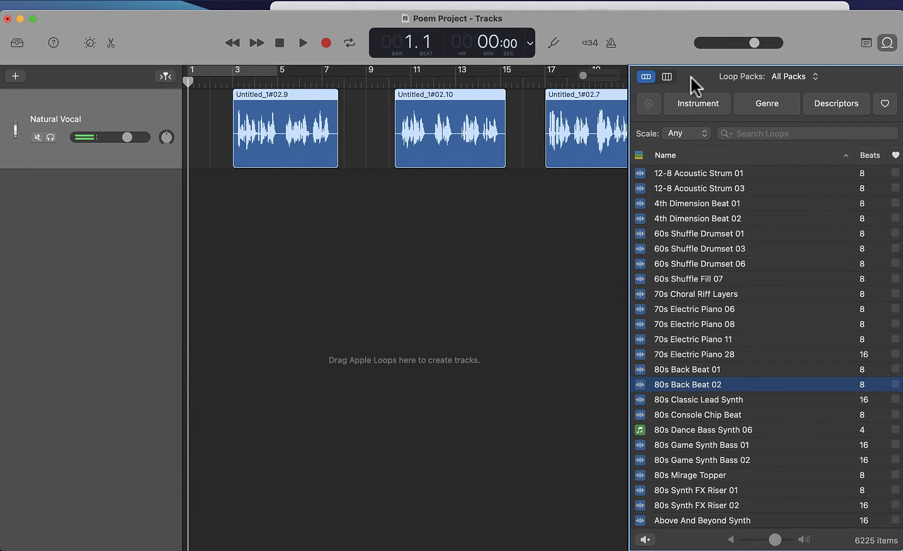
pyautogui.click(674, 108)
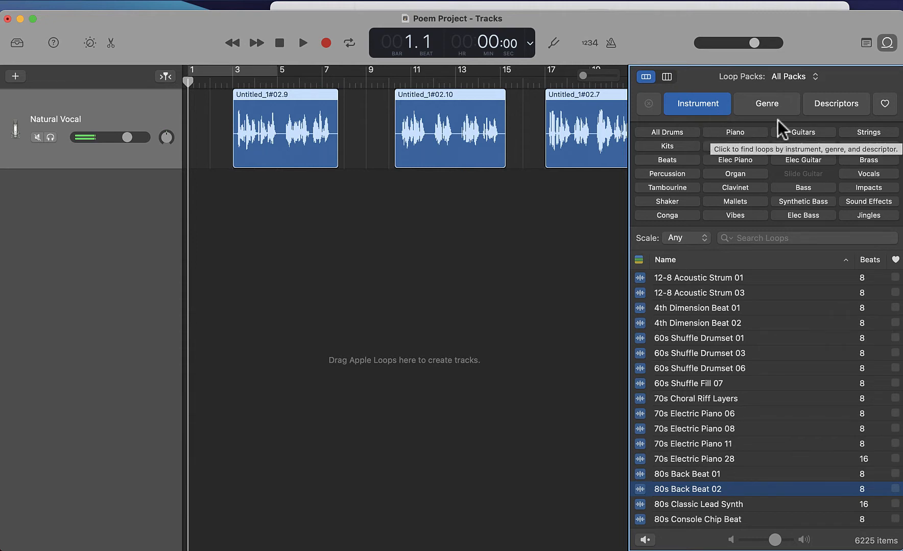
pyautogui.click(784, 108)
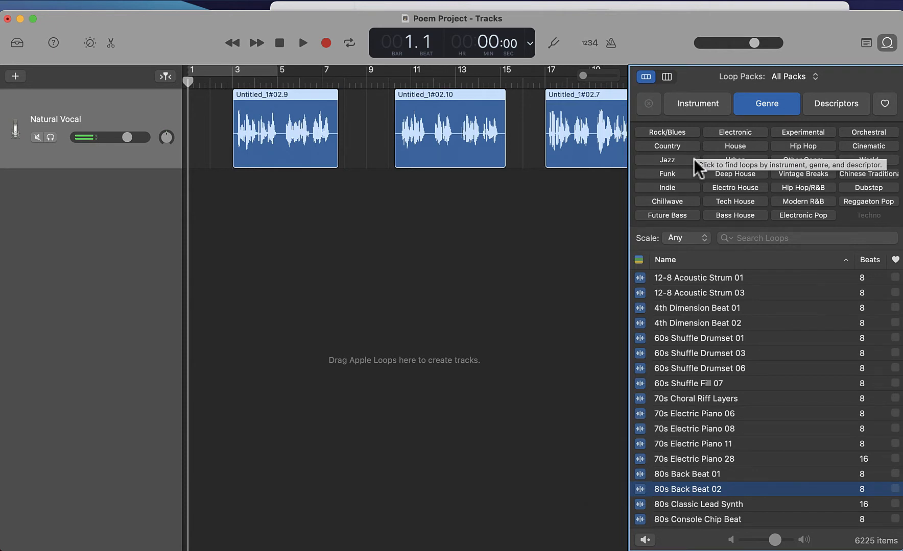
pyautogui.click(817, 104)
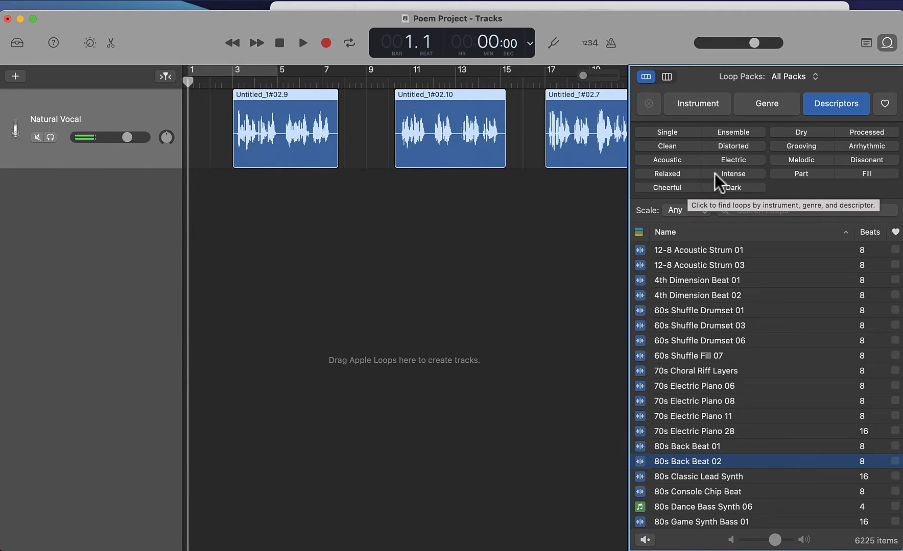
pyautogui.click(824, 108)
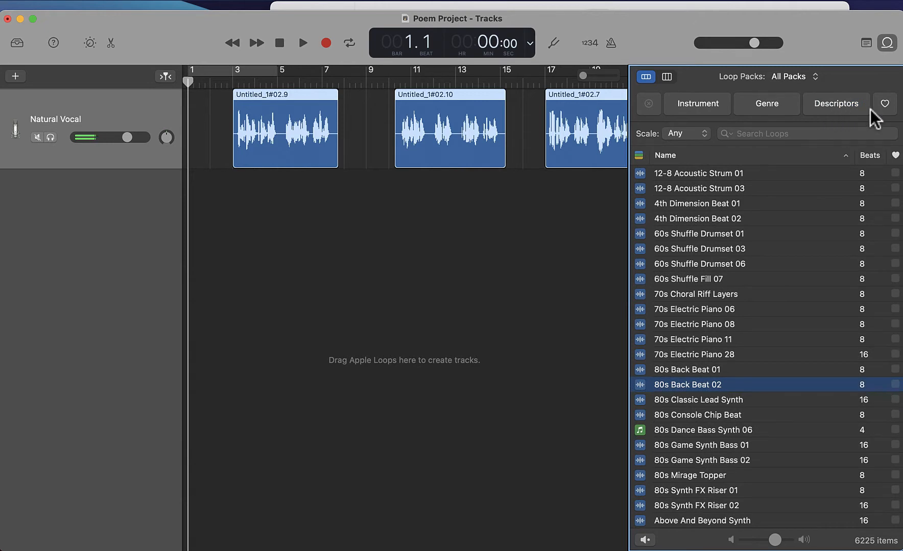
pyautogui.click(884, 105)
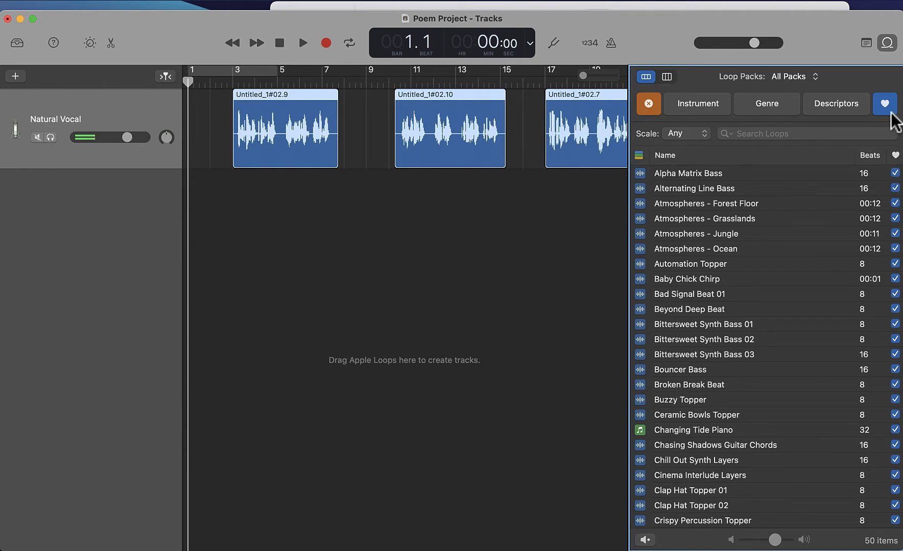
pyautogui.click(651, 106)
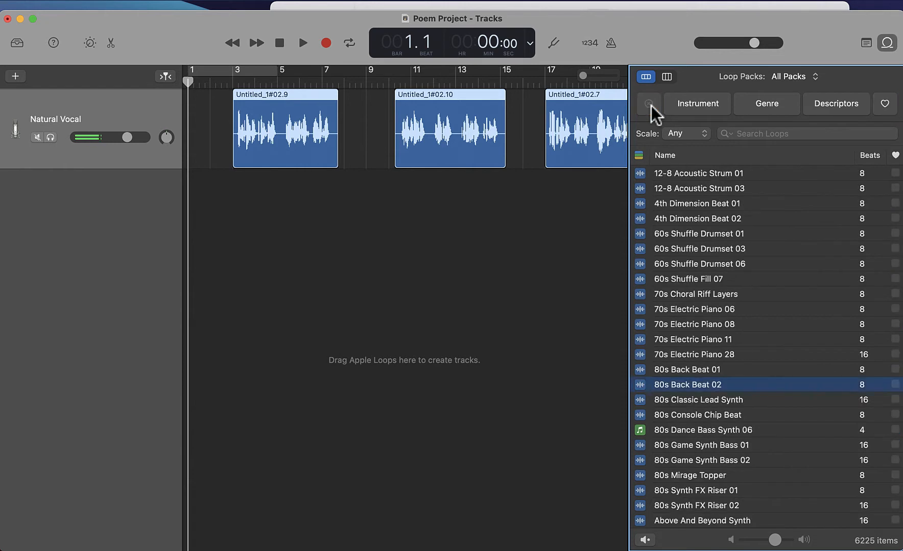
# - Toggle the favorite mark on 12-8 Acoustic Strum 01 on and off again
pyautogui.click(894, 173)
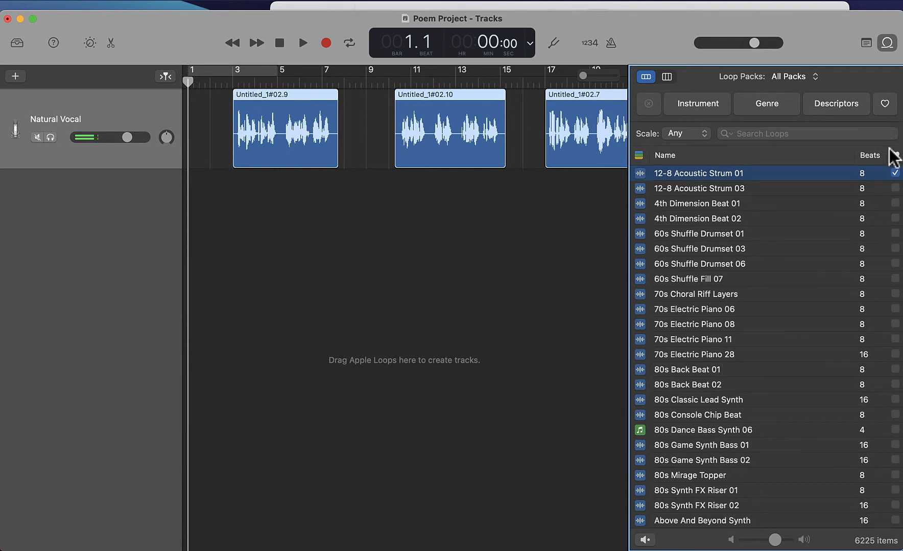
pyautogui.click(895, 173)
# - Try filtering the loop list by loop type, then re-enable all loop types
pyautogui.click(643, 157)
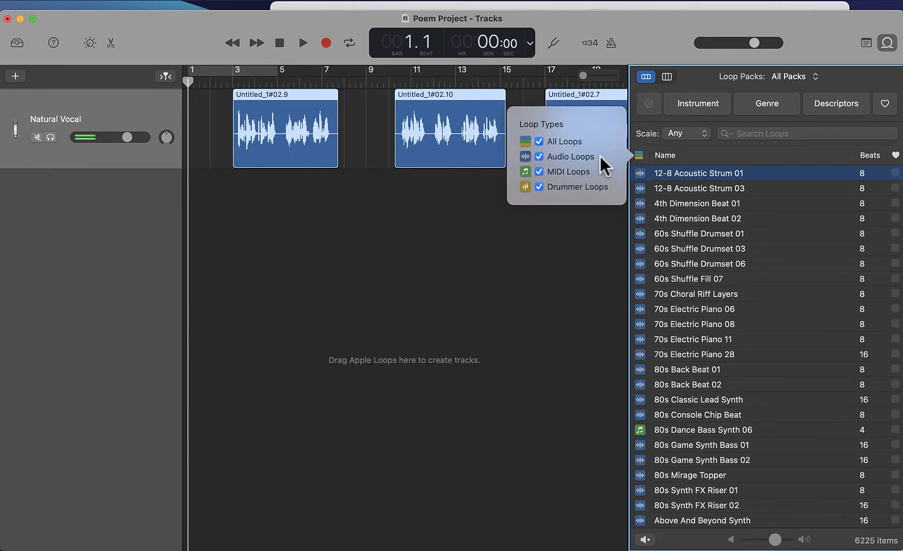
pyautogui.click(537, 157)
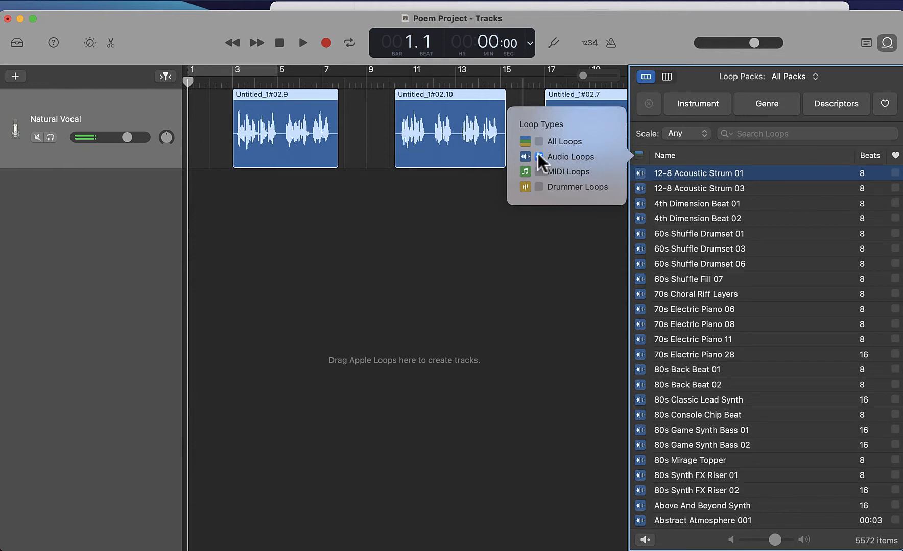
pyautogui.click(539, 142)
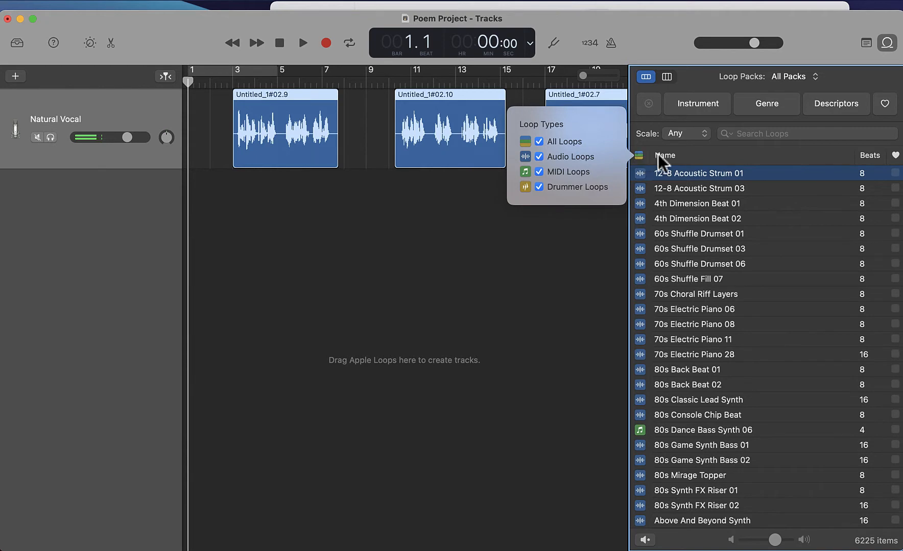
pyautogui.click(727, 152)
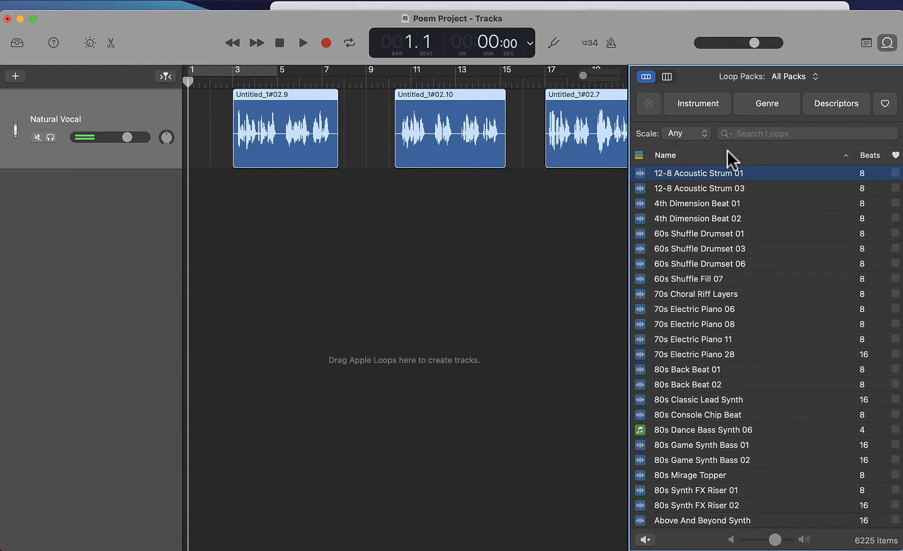
# - Preview the loops 60s Shuffle Drumset 06, 80s Dance Bass Synth 06 and 70s Choral Riff Layers
pyautogui.click(640, 266)
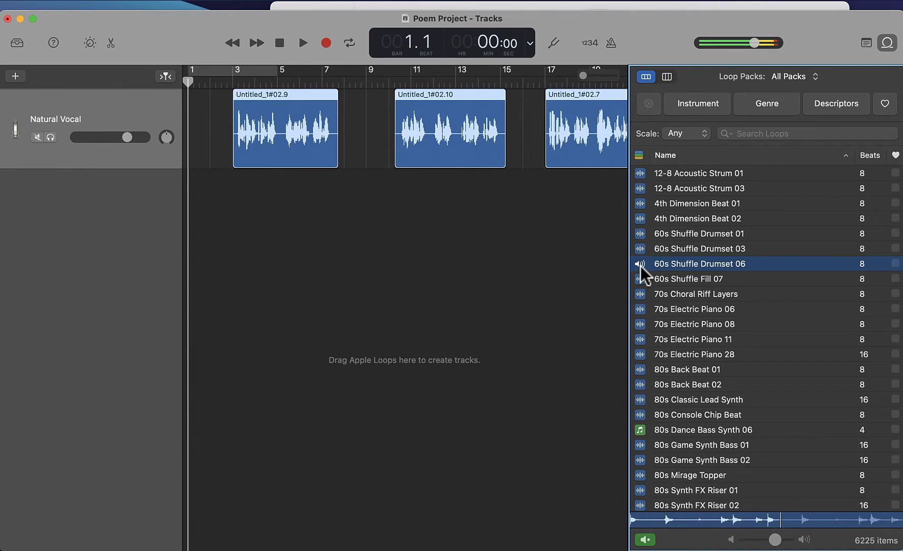
pyautogui.click(640, 266)
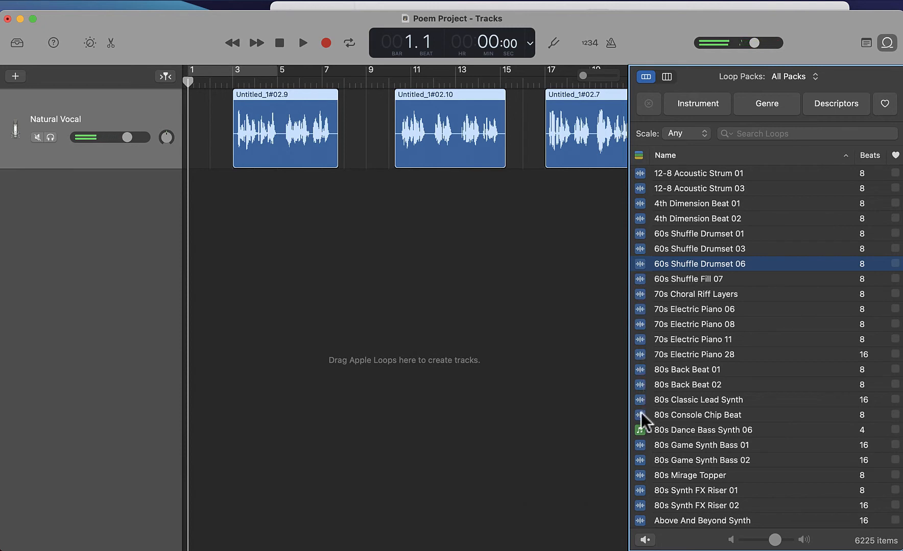
pyautogui.click(639, 429)
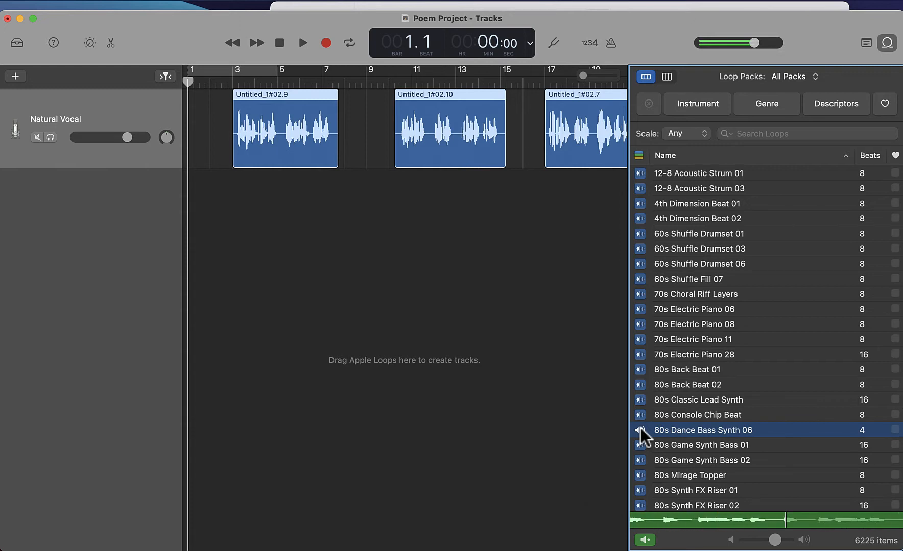
pyautogui.click(639, 430)
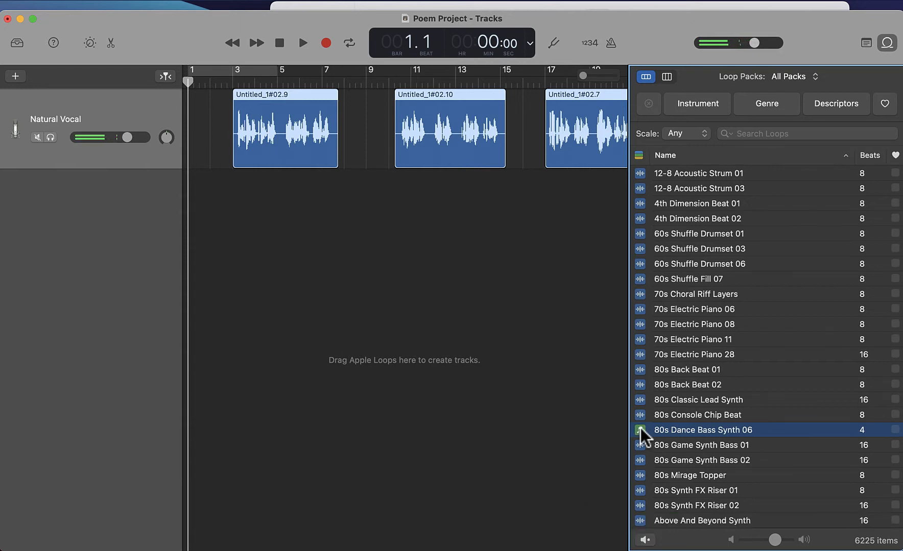
pyautogui.click(641, 294)
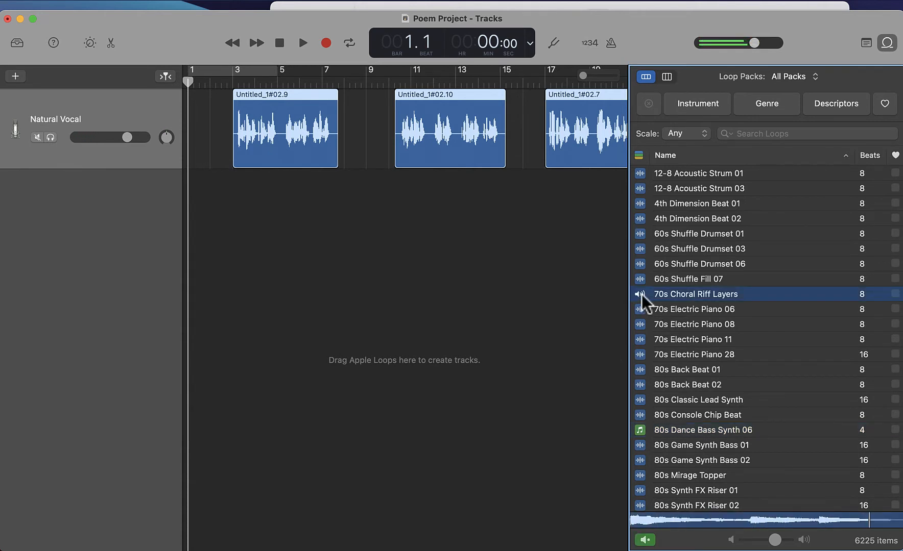
pyautogui.click(641, 294)
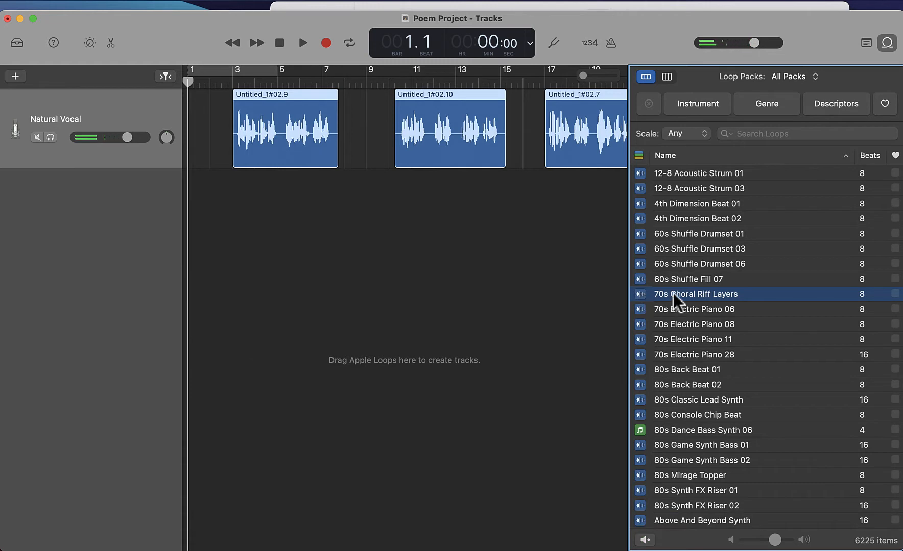
# - Add the 70s Choral Riff Layers and 70s Electric Piano 06 loops to the project as new tracks
pyautogui.moveTo(673, 293); pyautogui.dragTo(181, 222)
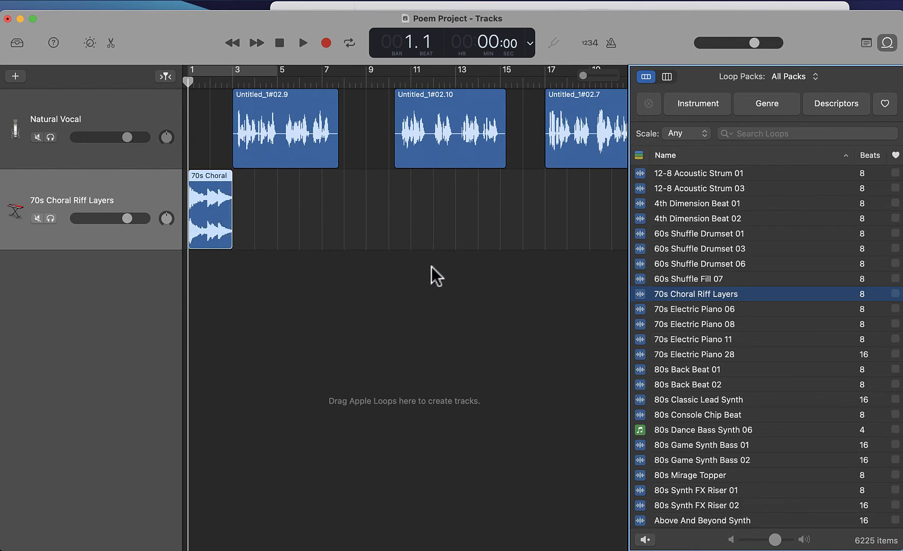
pyautogui.click(643, 310)
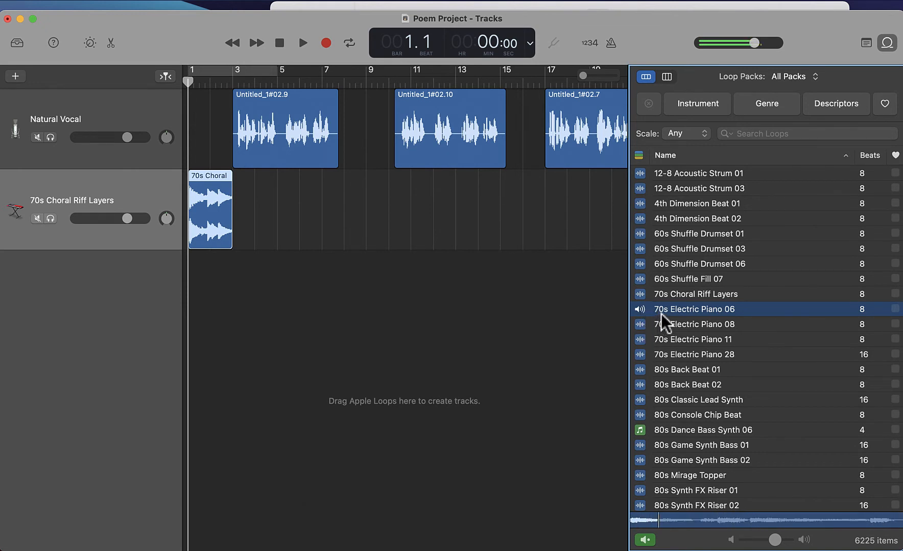
pyautogui.moveTo(662, 313); pyautogui.dragTo(185, 285)
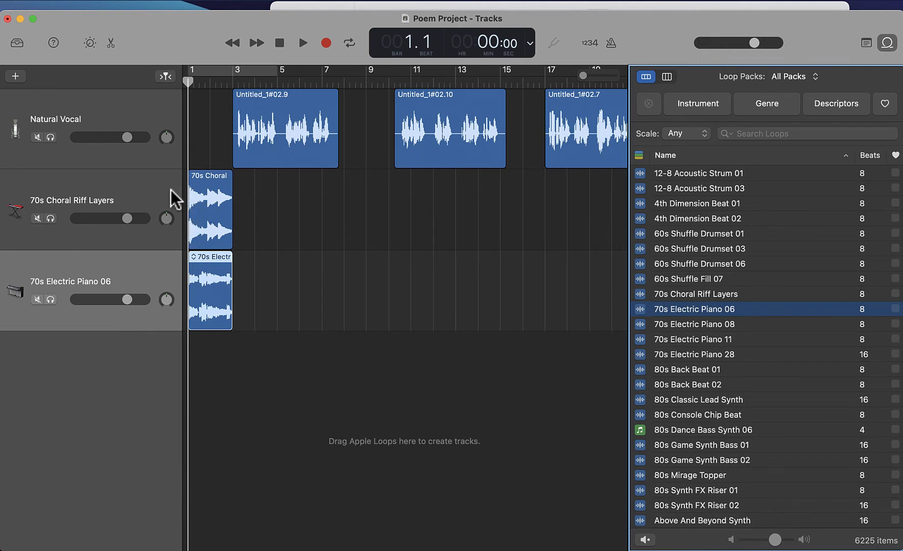
# - Delete both newly added loop tracks together with their regions
pyautogui.click(129, 181)
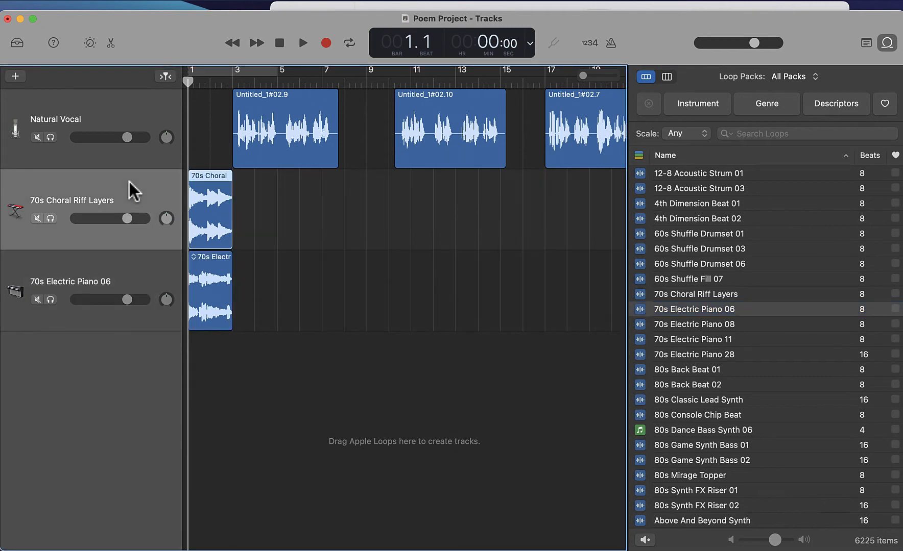
pyautogui.click(134, 2)
pyautogui.moveTo(157, 2)
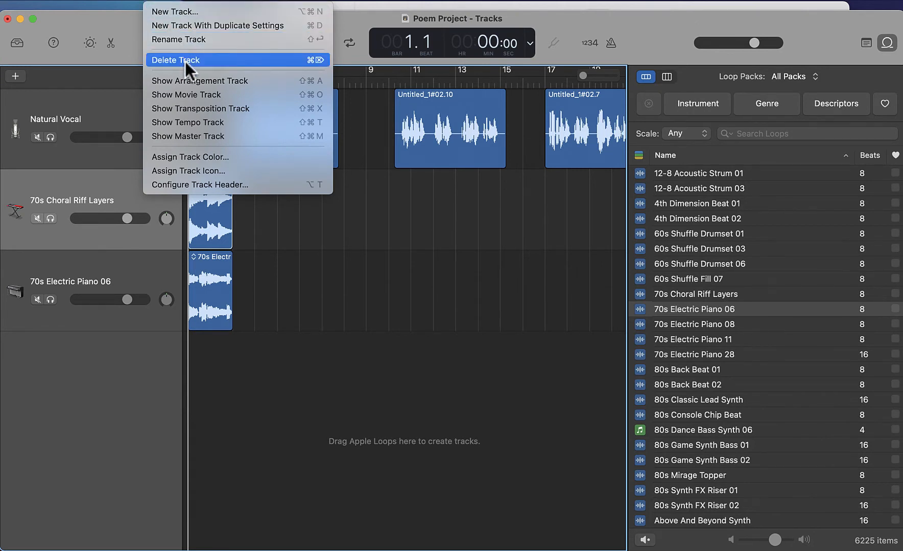
pyautogui.click(323, 61)
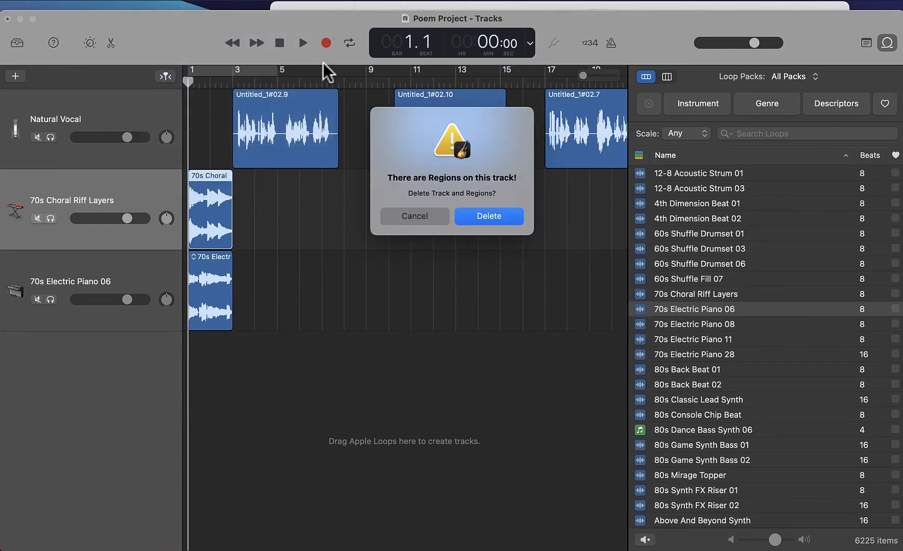
pyautogui.click(493, 216)
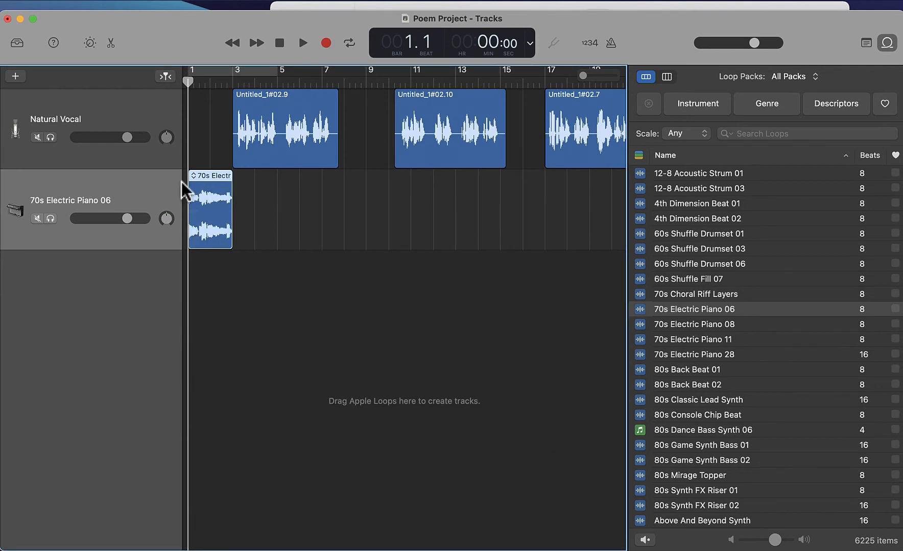
pyautogui.press('super+BackSpace')
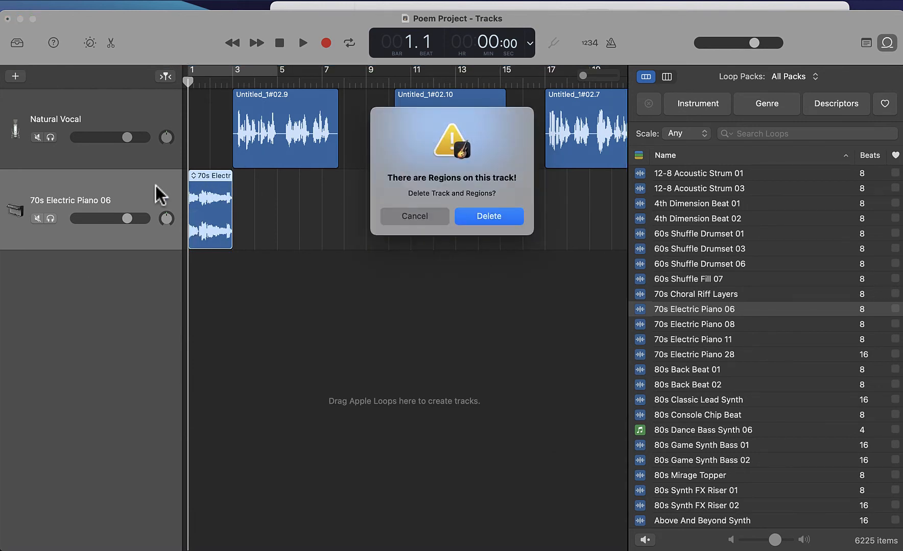
pyautogui.press('Return')
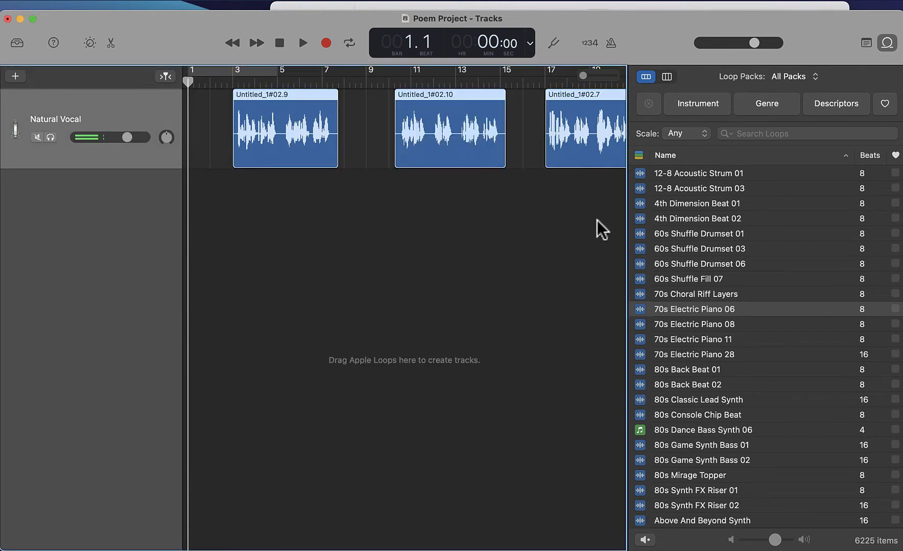
# - Close the loop browser and import Atmospheres - Forest Floor.aif from the GarageBand Assets folder as a new track
pyautogui.click(887, 43)
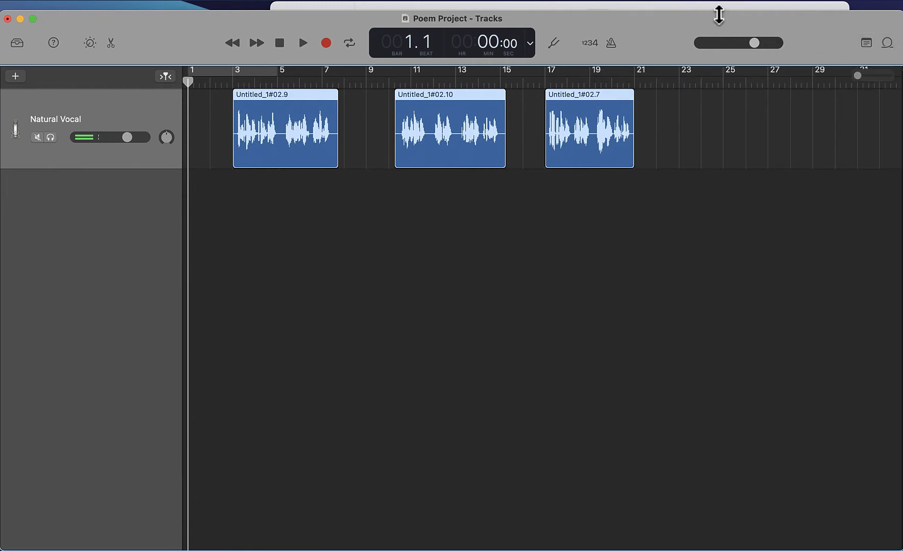
pyautogui.click(703, 2)
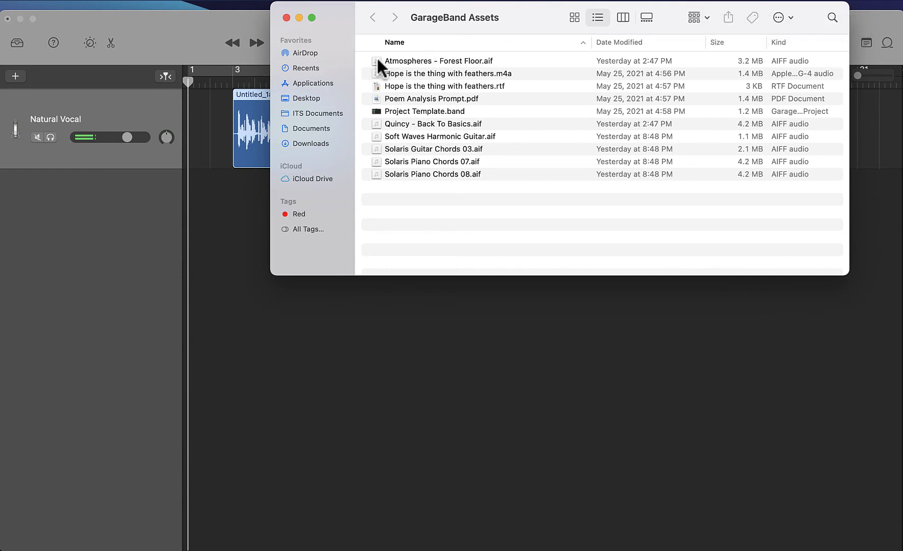
pyautogui.moveTo(374, 60); pyautogui.dragTo(183, 209)
pyautogui.click(222, 280)
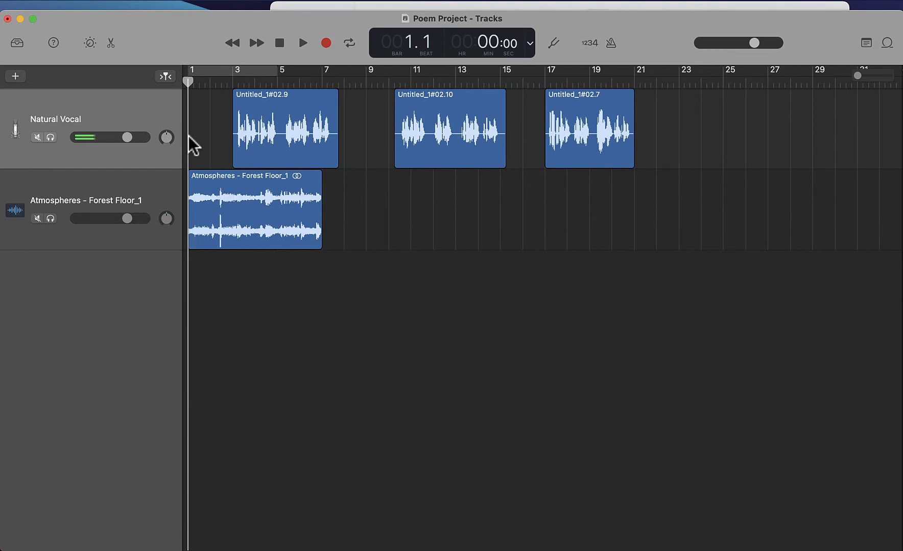
# - Import the Solaris Piano Chords 07 and 08, Soft Waves Harmonic Guitar, Solaris Guitar Chords 03 and Quincy - Back To Basics files as tracks
pyautogui.click(341, 6)
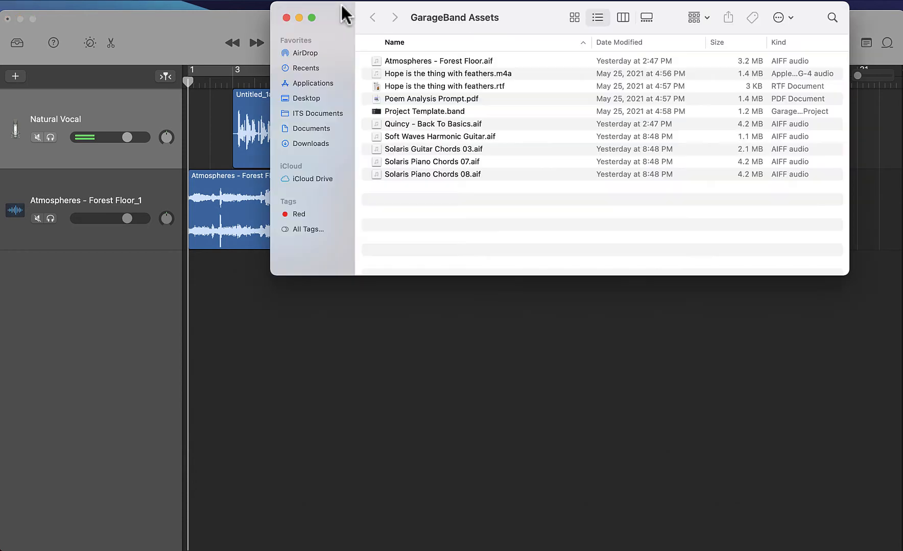
pyautogui.moveTo(432, 162); pyautogui.dragTo(188, 306)
pyautogui.moveTo(432, 174); pyautogui.dragTo(180, 358)
pyautogui.moveTo(439, 136); pyautogui.dragTo(176, 523)
pyautogui.moveTo(433, 124); pyautogui.dragTo(188, 511)
pyautogui.click(205, 49)
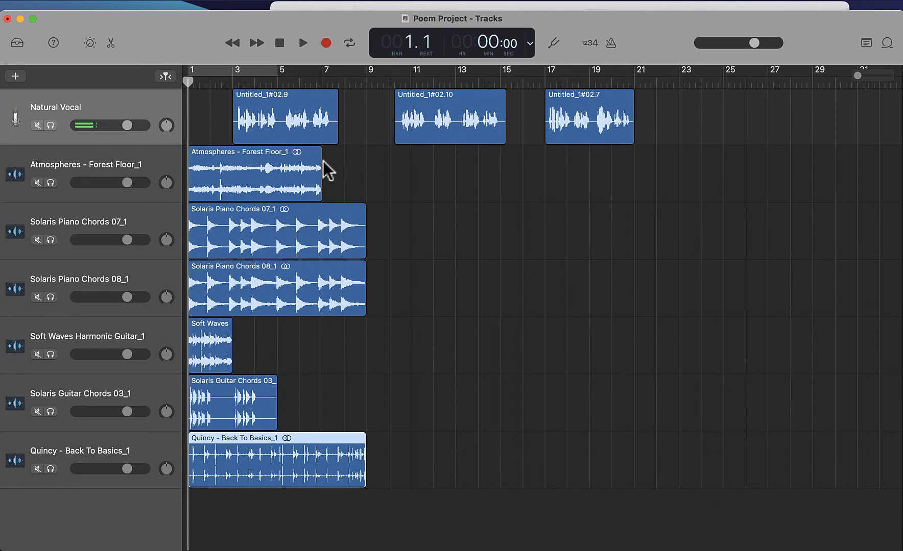
# - Loop the Atmospheres - Forest Floor region to about bar 25 and mute both Solaris Piano Chords tracks and the Soft Waves track
pyautogui.moveTo(322, 164); pyautogui.dragTo(721, 163)
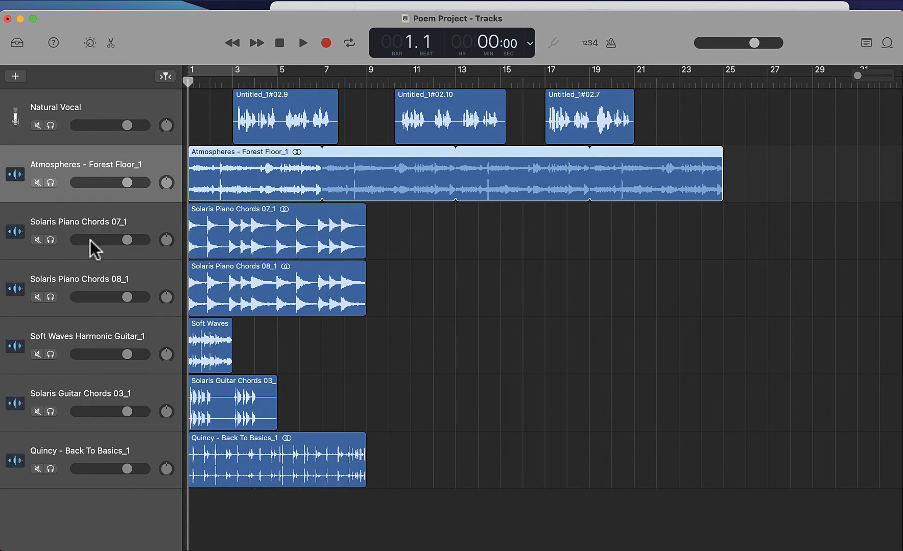
pyautogui.click(37, 240)
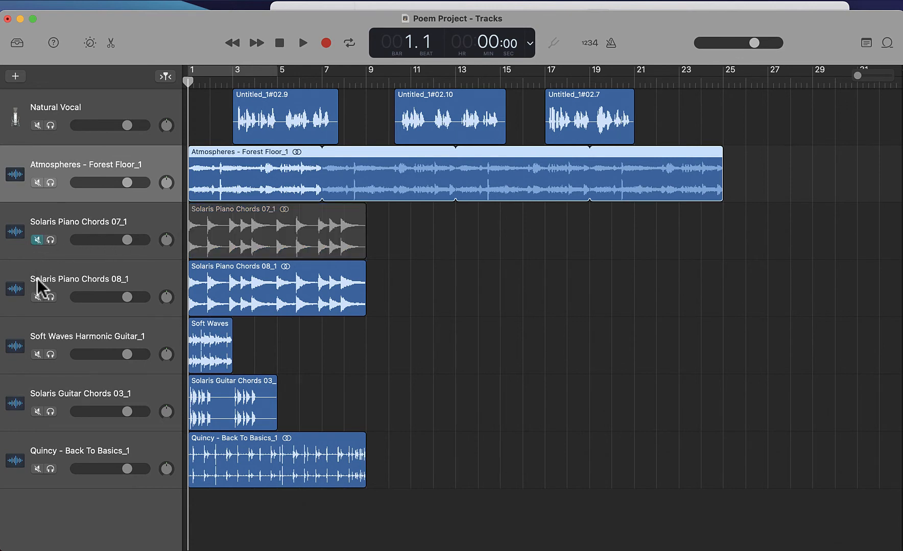
pyautogui.click(38, 297)
pyautogui.click(37, 354)
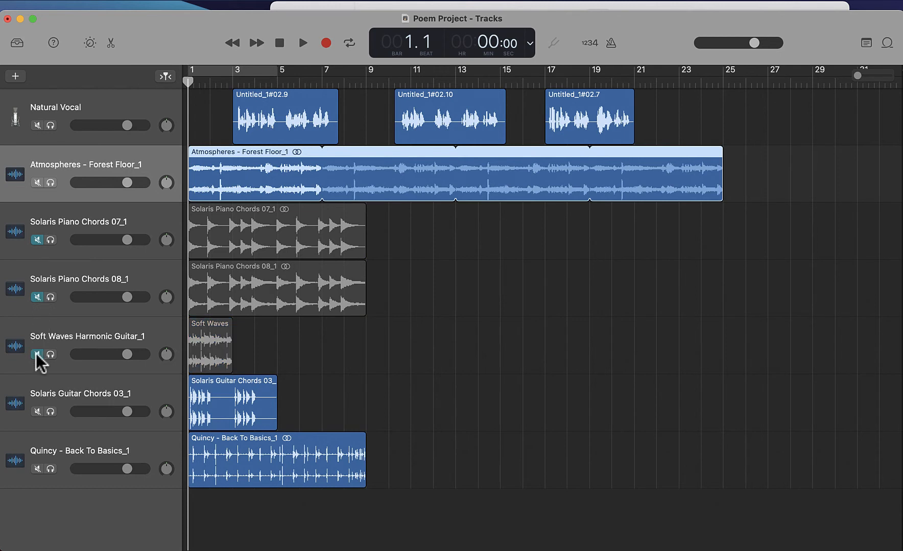
# - Mute the Solaris Guitar Chords 03 and Quincy - Back To Basics tracks and play the arrangement from the start
pyautogui.click(37, 411)
pyautogui.click(37, 469)
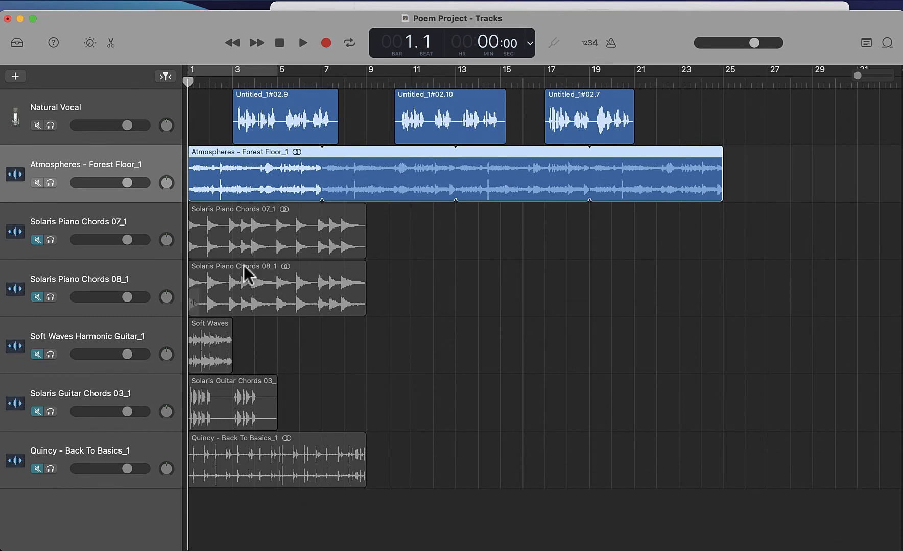
pyautogui.click(303, 43)
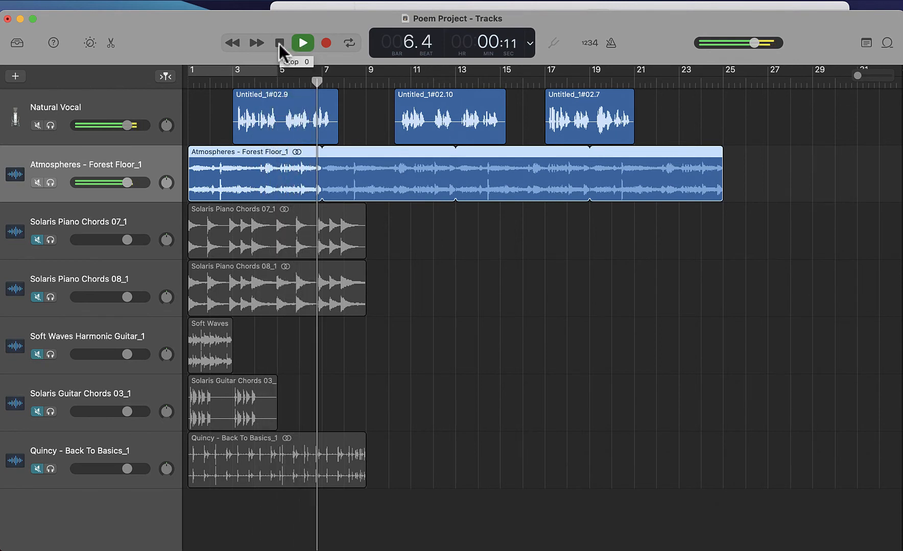
pyautogui.click(278, 43)
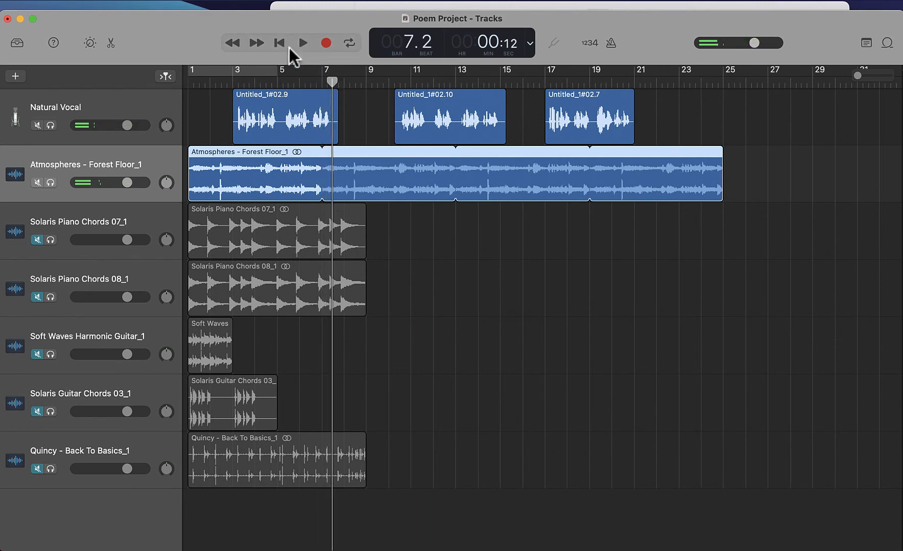
pyautogui.click(285, 45)
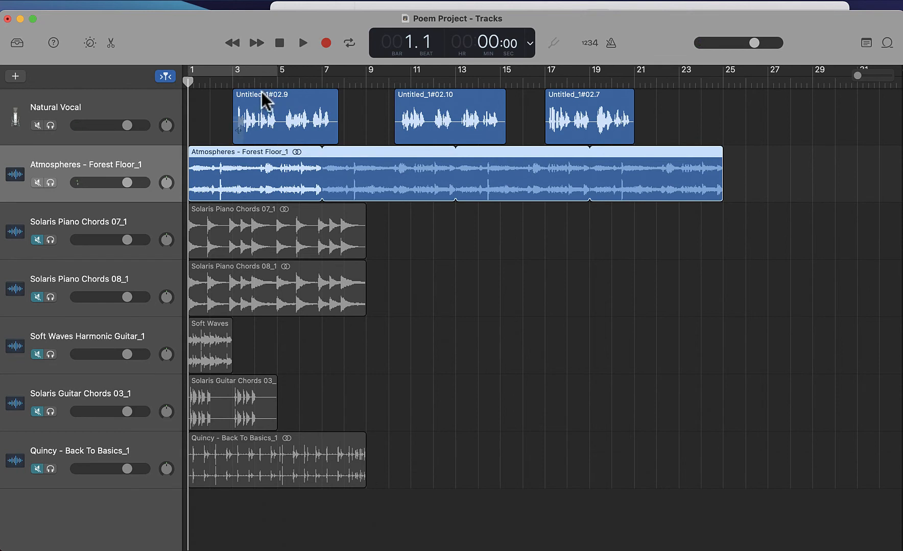
# - Space out the three vocal regions so they start at bars 5, 13 and 21
pyautogui.click(233, 84)
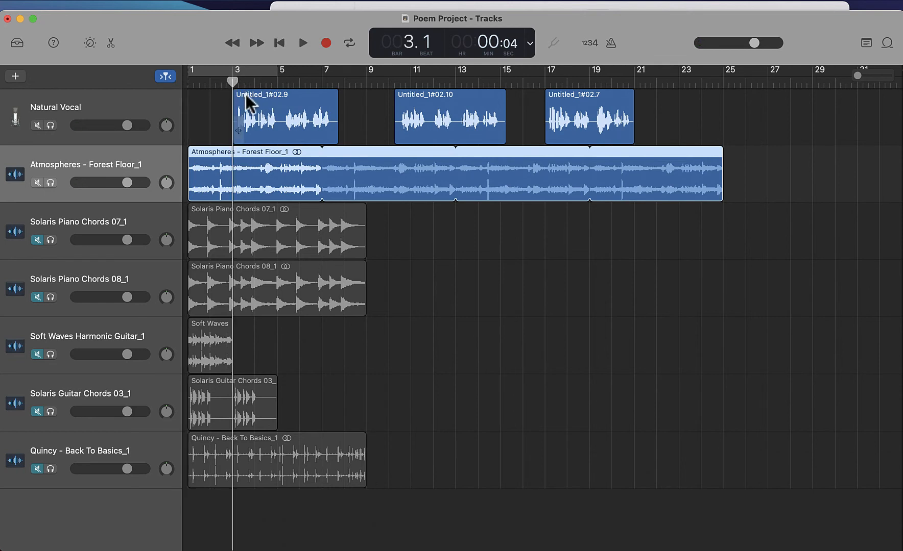
pyautogui.moveTo(246, 94); pyautogui.dragTo(295, 94)
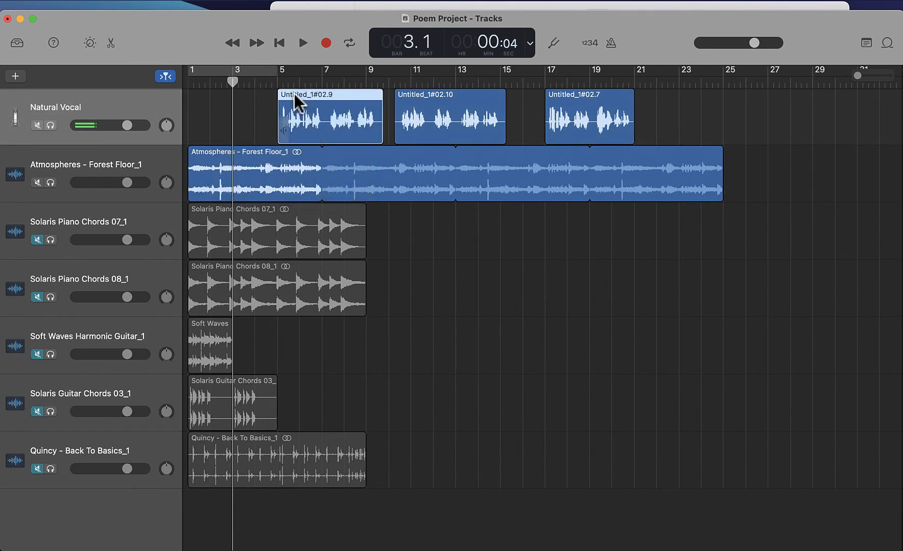
pyautogui.moveTo(452, 102); pyautogui.dragTo(487, 105)
pyautogui.moveTo(596, 105); pyautogui.dragTo(668, 97)
pyautogui.click(513, 102)
pyautogui.moveTo(512, 102); pyautogui.dragTo(539, 102)
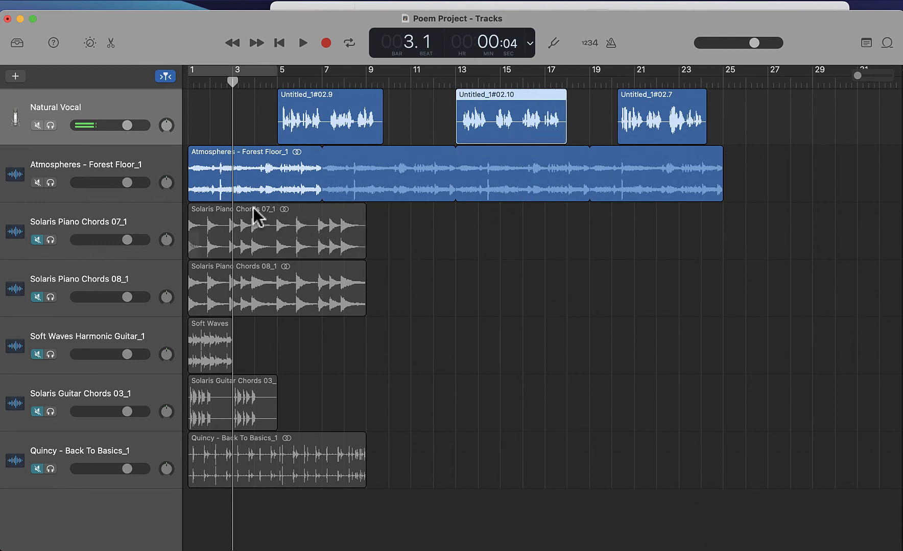
# - Move the Solaris Piano Chords 07 region to start at bar 3 and unmute its track
pyautogui.moveTo(253, 208); pyautogui.dragTo(301, 208)
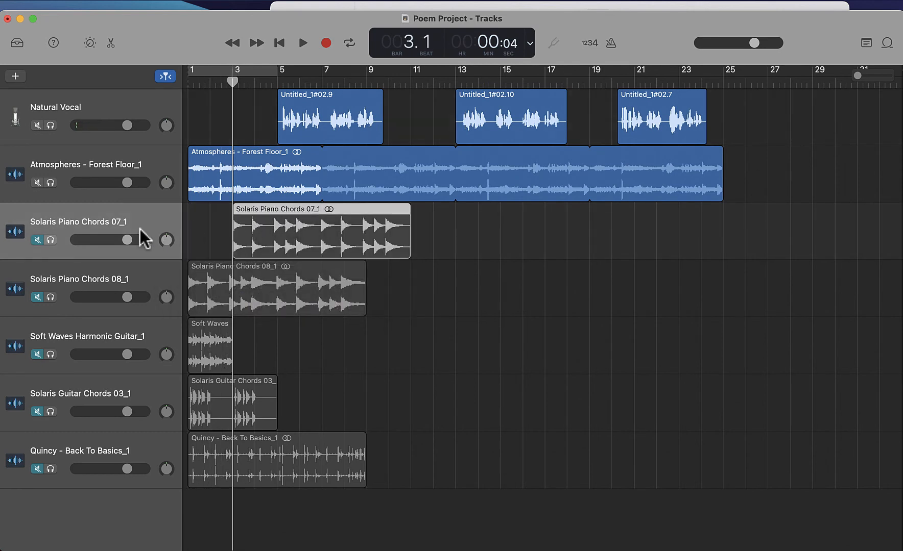
pyautogui.click(37, 240)
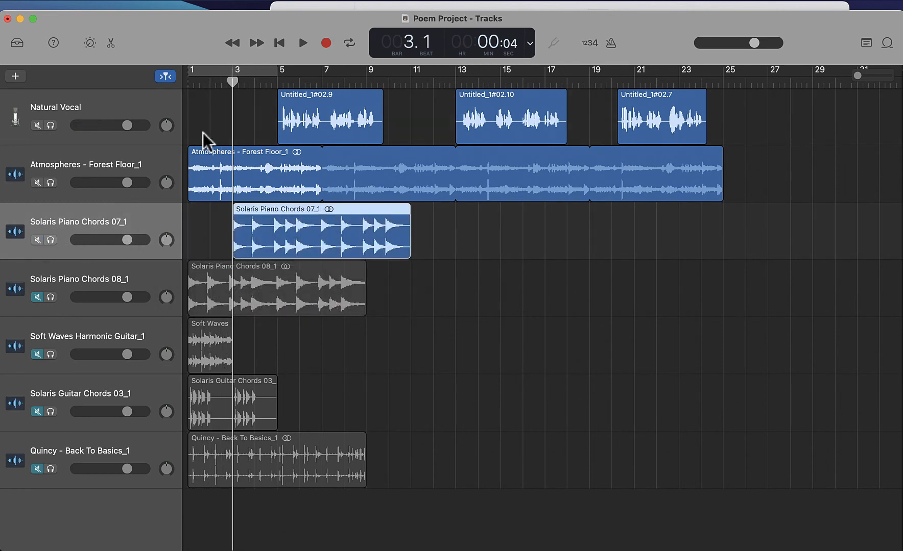
# - Play the arrangement from the beginning to check the piano entry
pyautogui.click(280, 51)
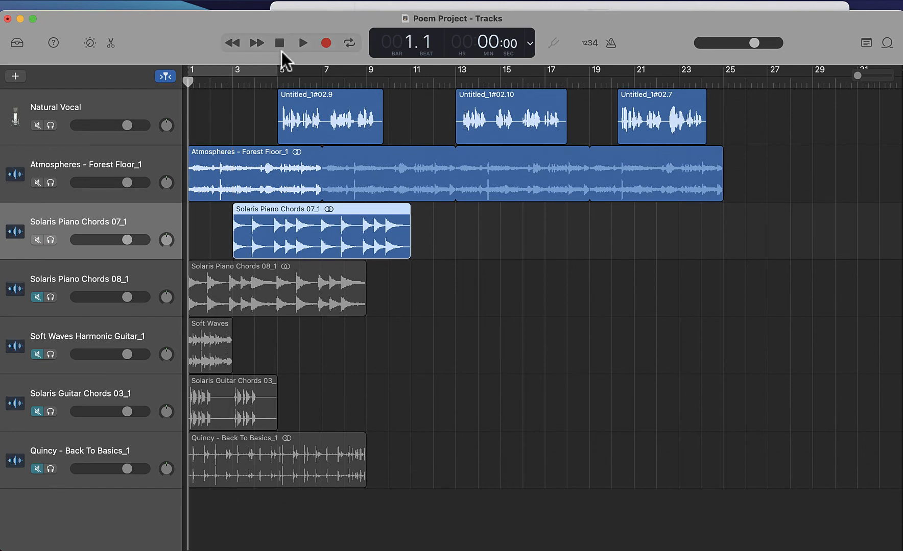
pyautogui.click(301, 45)
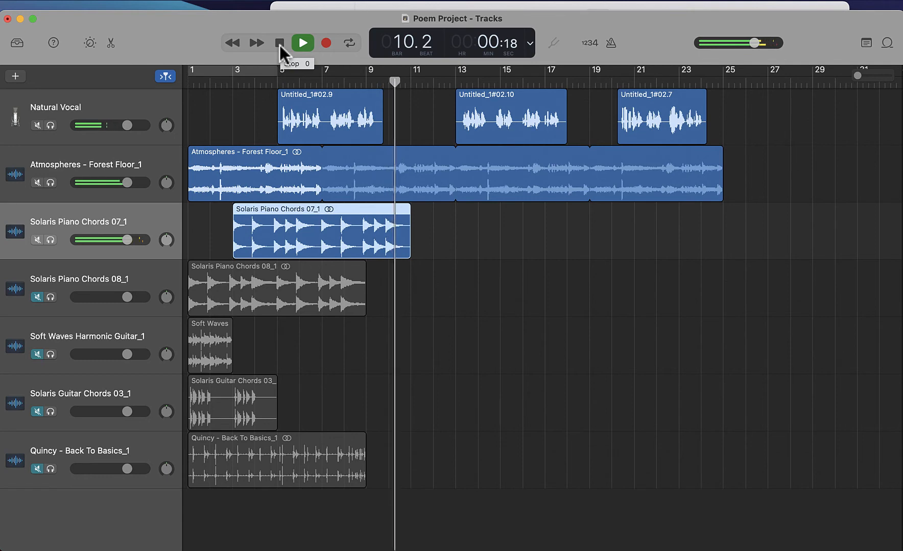
pyautogui.click(279, 45)
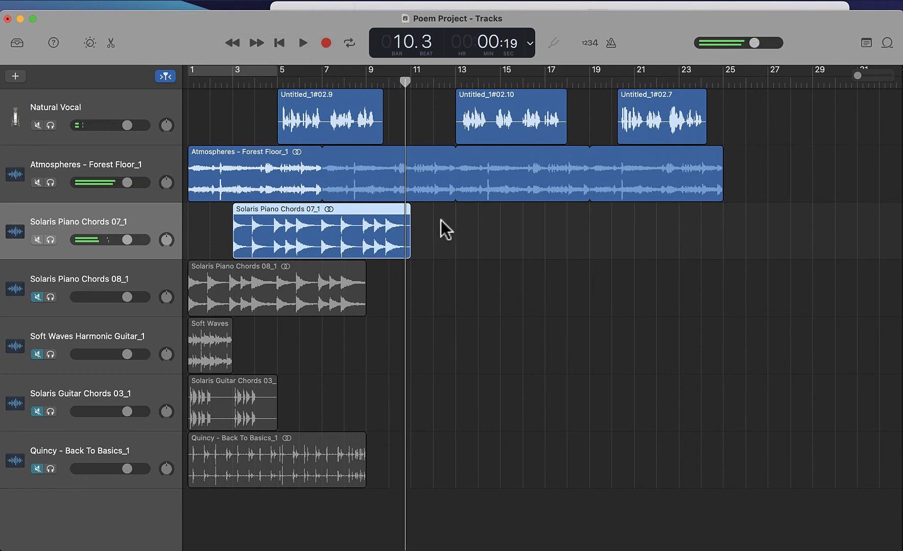
# - Loop both Solaris Piano Chords regions to about bar 27, moving the 08 region to start at bar 11
pyautogui.moveTo(406, 212); pyautogui.dragTo(776, 222)
pyautogui.moveTo(257, 292); pyautogui.dragTo(479, 292)
pyautogui.moveTo(593, 269); pyautogui.dragTo(768, 269)
# - Nudge the second vocal region earlier to about bar 11 and play back from bar 5
pyautogui.moveTo(531, 100); pyautogui.dragTo(491, 100)
pyautogui.click(276, 74)
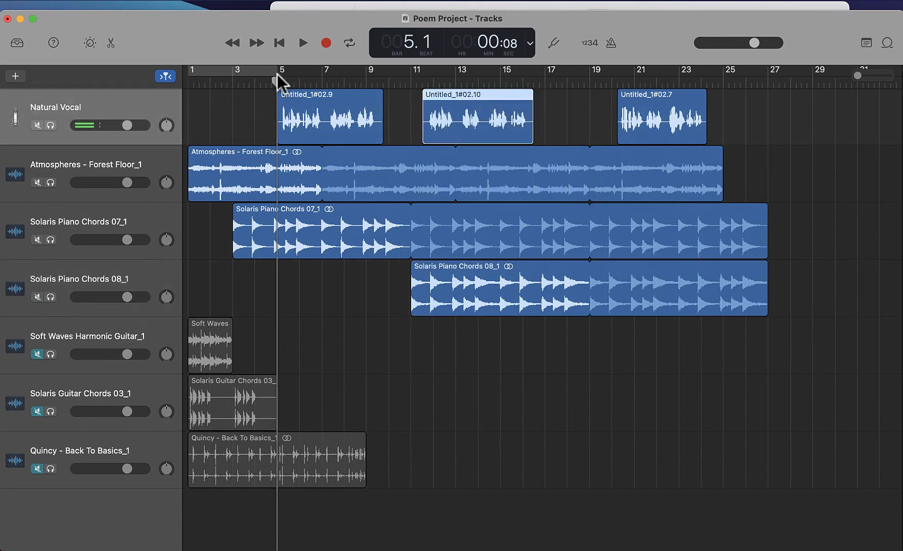
pyautogui.click(302, 43)
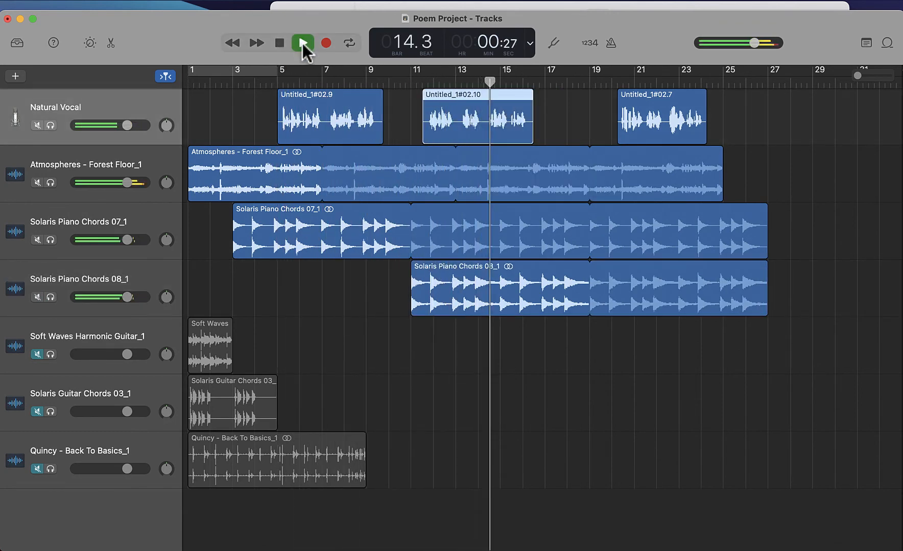
pyautogui.click(280, 43)
# - Move the Soft Waves region to bar 11 and the Quincy region to bar 19, and unmute both tracks
pyautogui.moveTo(204, 352); pyautogui.dragTo(427, 347)
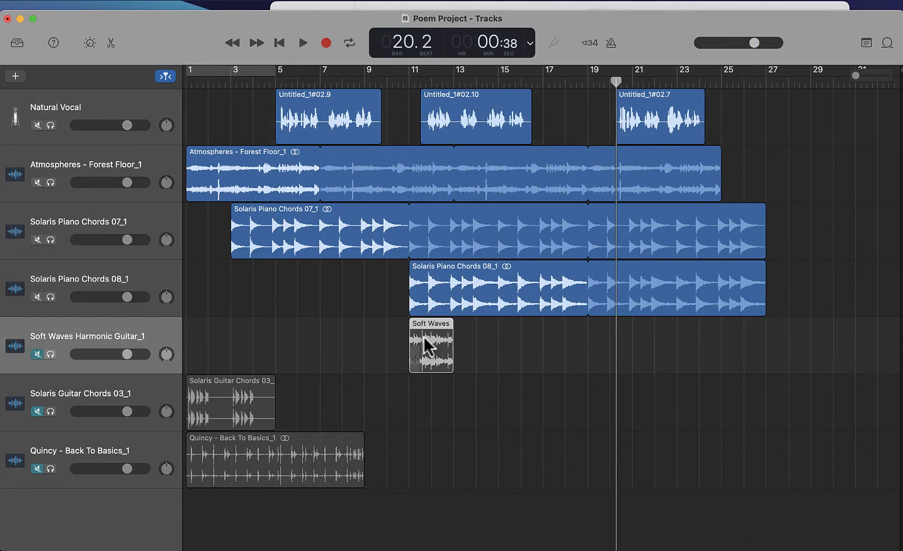
pyautogui.moveTo(232, 464); pyautogui.dragTo(632, 457)
pyautogui.click(37, 470)
pyautogui.click(37, 354)
# - Move the third vocal region to bar 19 and loop the Soft Waves region from bar 13 to bar 27
pyautogui.moveTo(616, 82); pyautogui.dragTo(588, 82)
pyautogui.moveTo(658, 102); pyautogui.dragTo(642, 102)
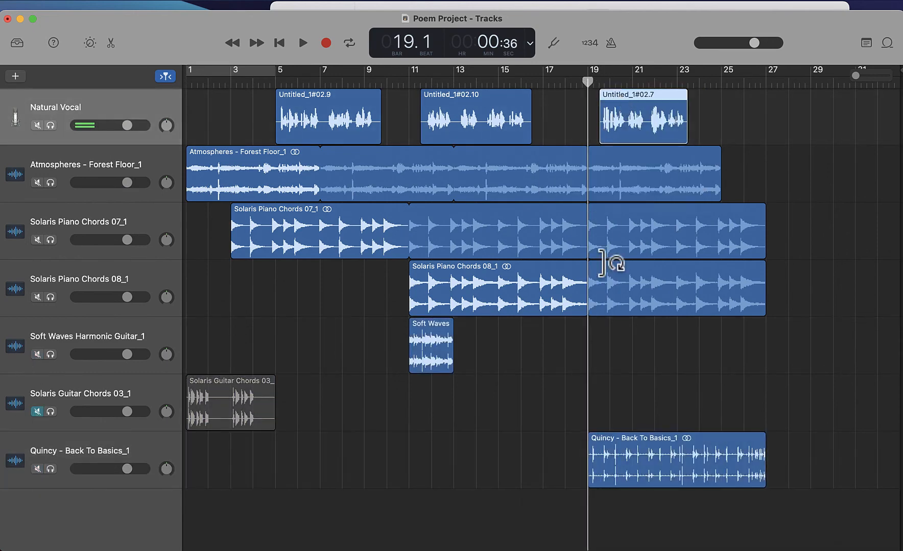
pyautogui.moveTo(451, 328); pyautogui.dragTo(762, 331)
pyautogui.moveTo(420, 328); pyautogui.dragTo(465, 328)
pyautogui.moveTo(806, 330); pyautogui.dragTo(763, 329)
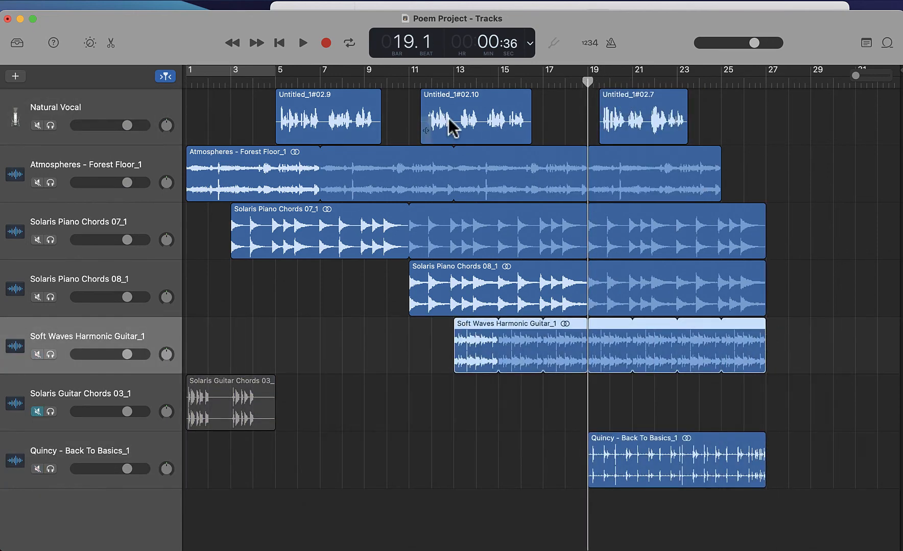
pyautogui.moveTo(654, 110); pyautogui.dragTo(643, 110)
# - Play the arrangement from bar 11
pyautogui.click(421, 82)
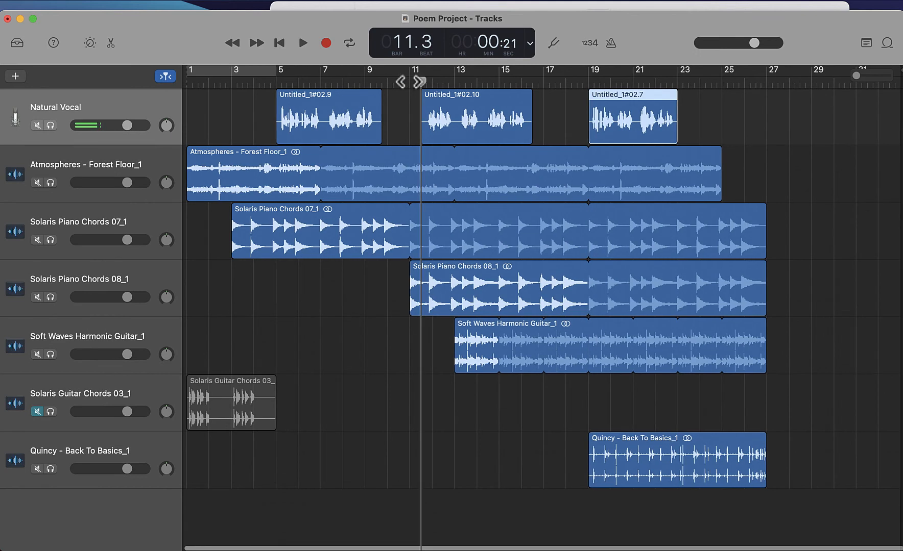
pyautogui.click(300, 44)
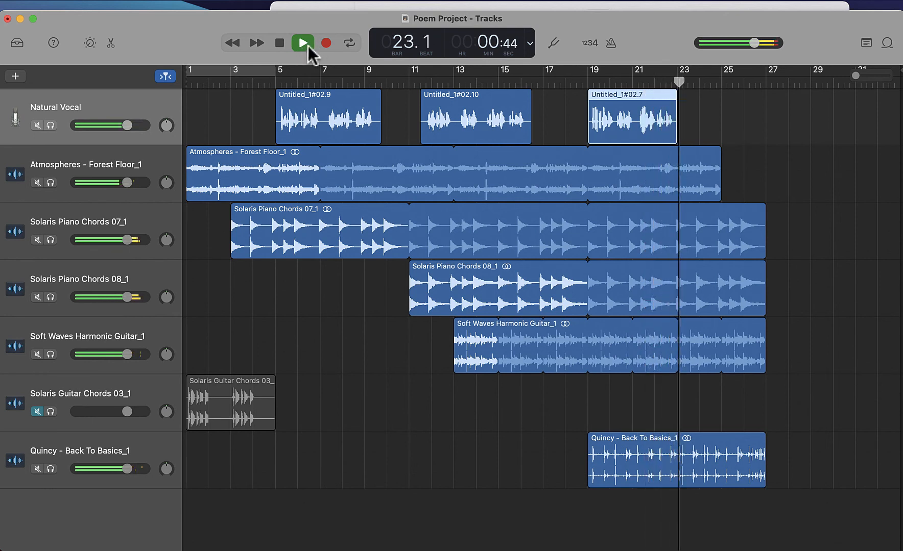
pyautogui.click(280, 45)
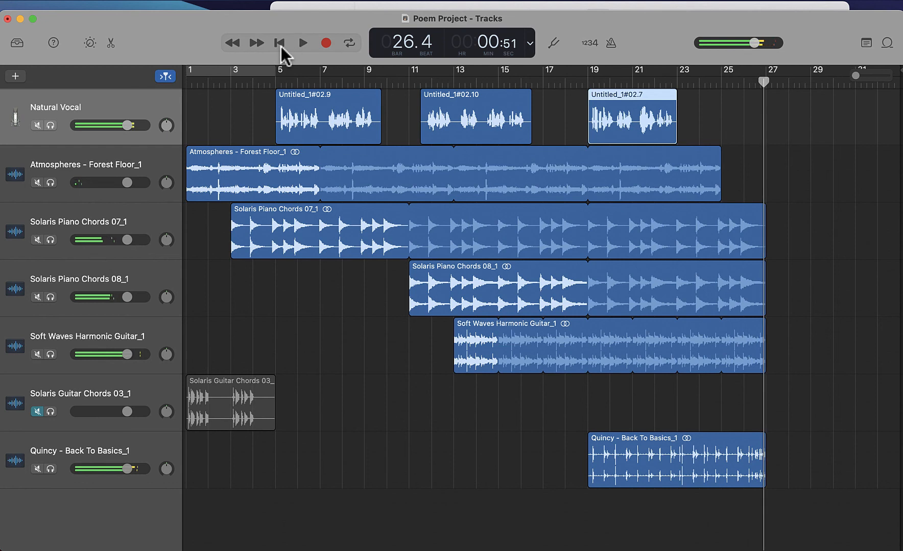
# - Loop the Atmospheres - Forest Floor region to bar 27 and unmute the Solaris Guitar Chords 03 track
pyautogui.moveTo(721, 159); pyautogui.dragTo(764, 160)
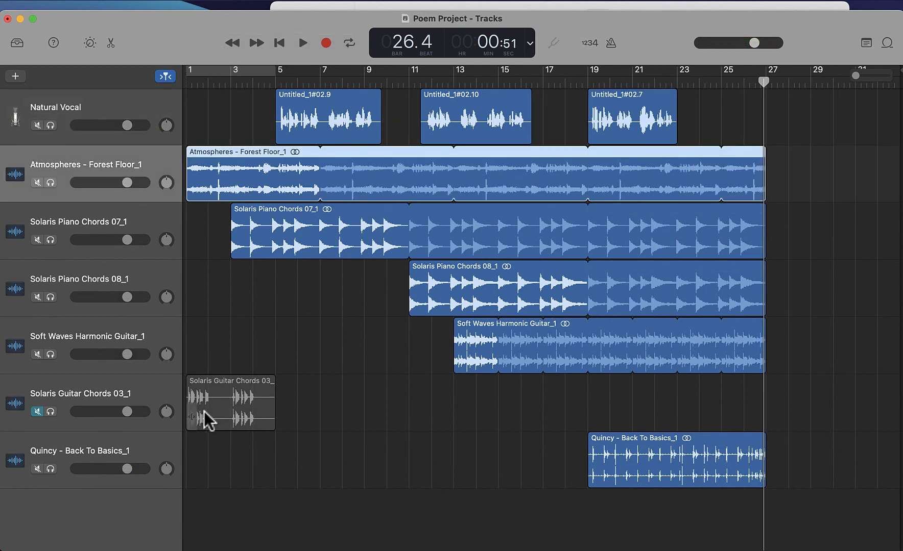
pyautogui.click(164, 391)
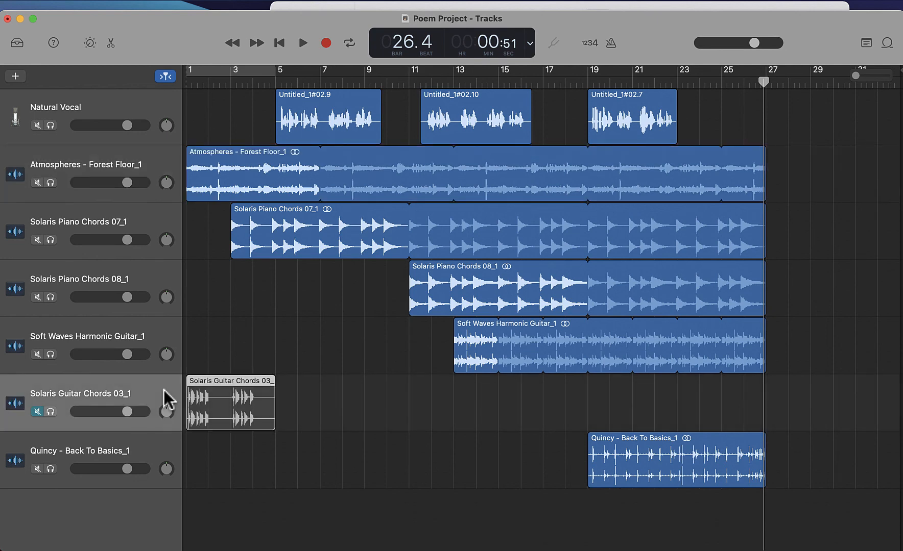
pyautogui.click(36, 412)
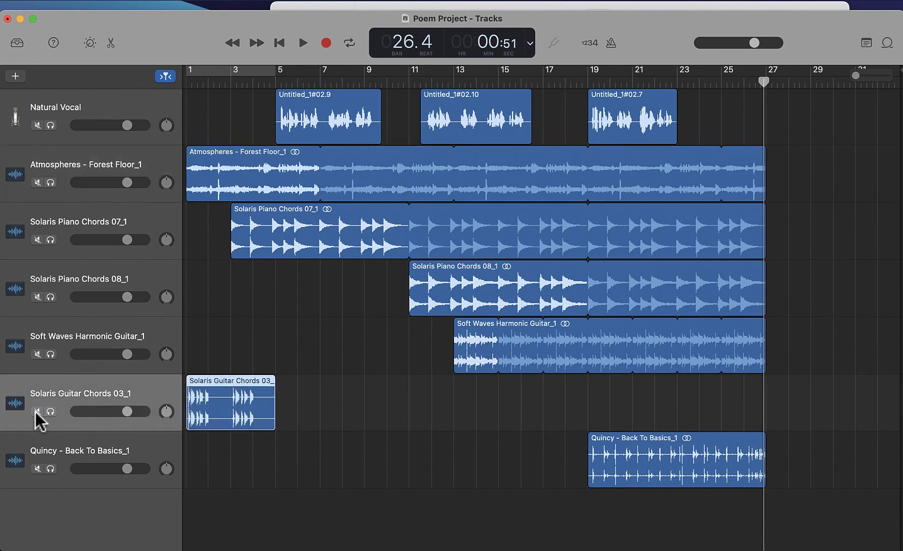
# - Solo the Solaris Guitar Chords 03 track, preview it from the start, and unsolo it
pyautogui.click(50, 412)
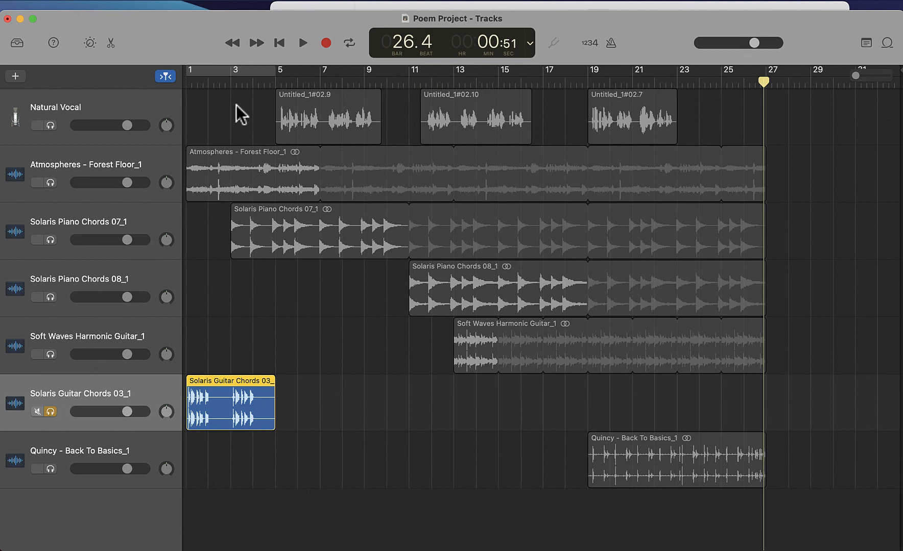
pyautogui.click(281, 45)
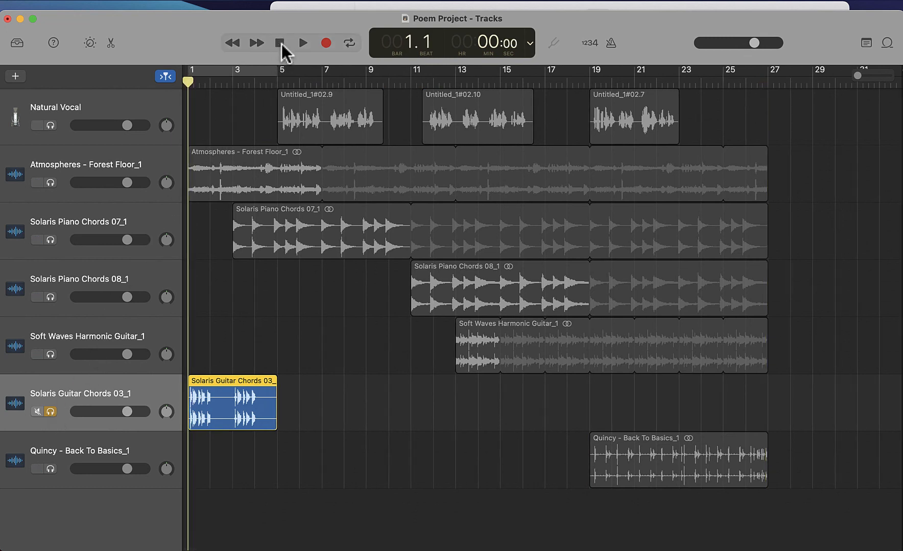
pyautogui.click(303, 43)
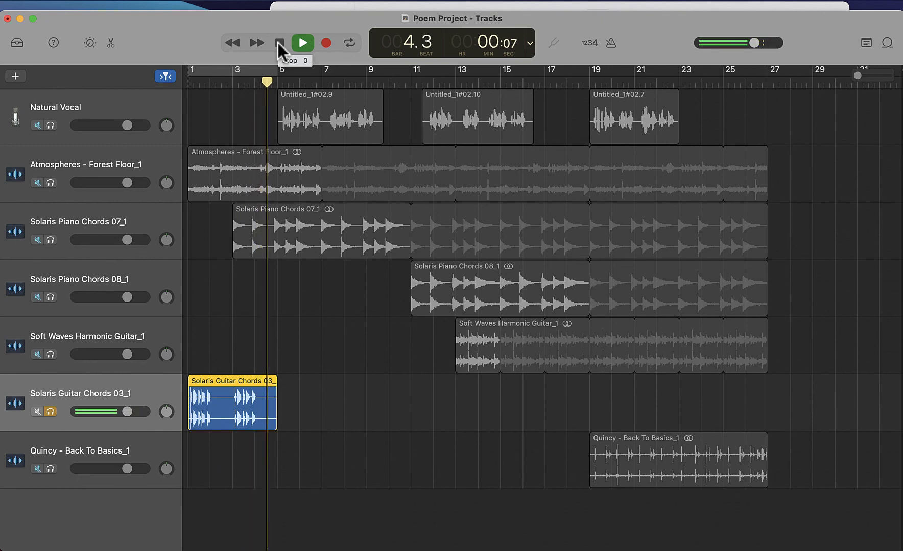
pyautogui.click(278, 43)
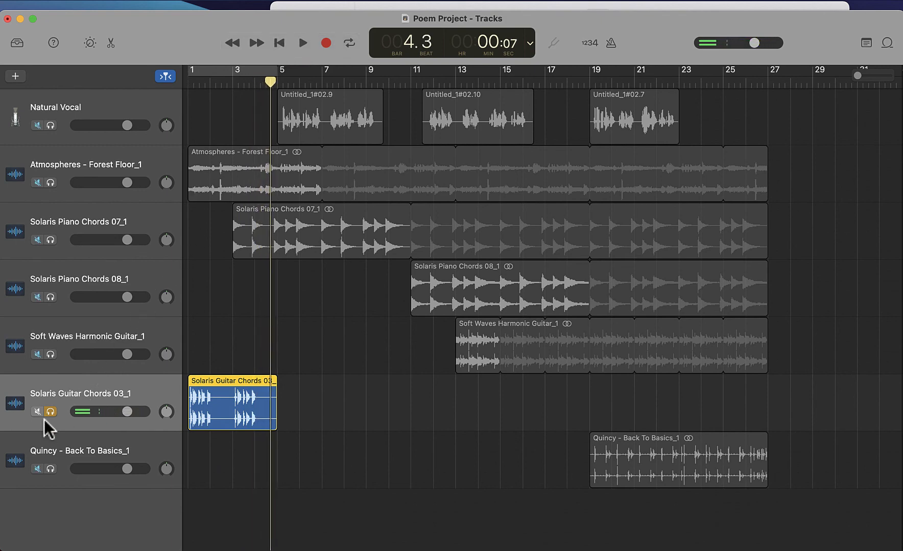
pyautogui.click(50, 412)
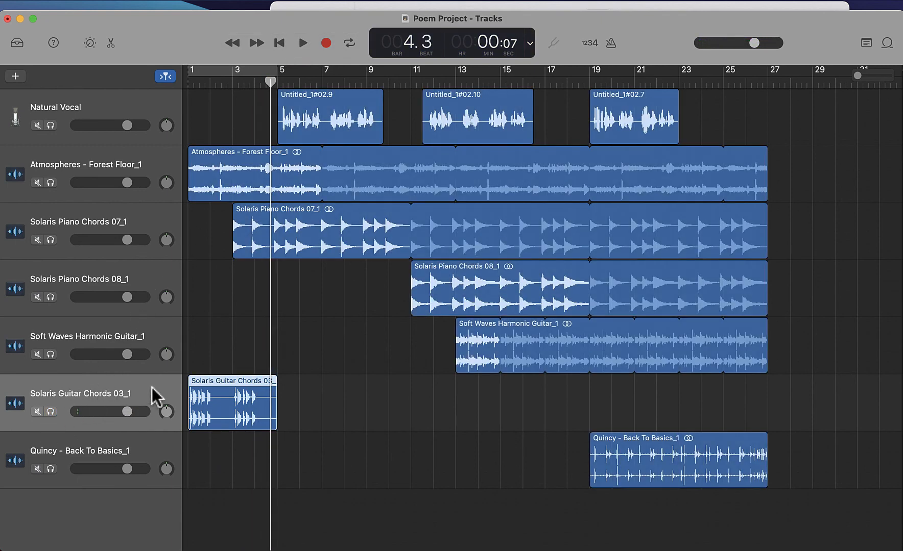
# - Delete the Solaris Guitar Chords 03 track together with its region
pyautogui.rightClick(151, 388)
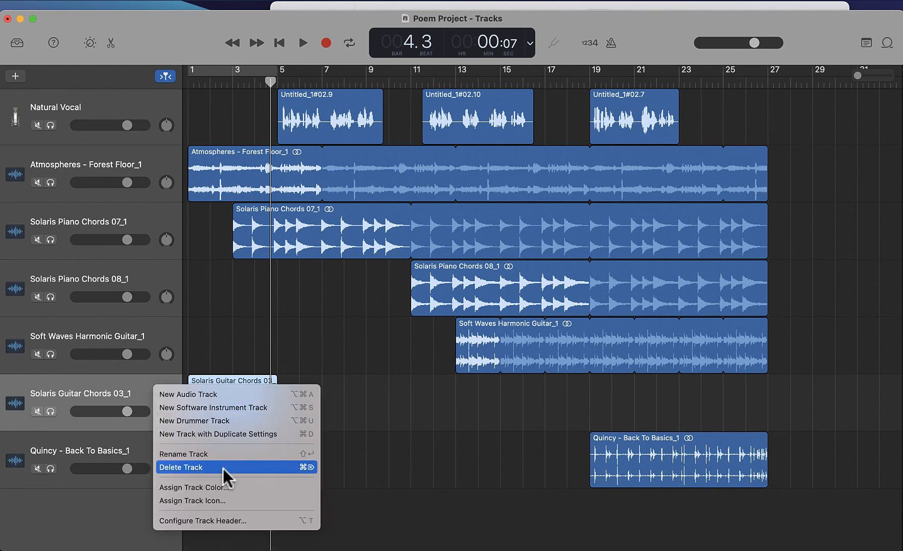
pyautogui.press('super+BackSpace')
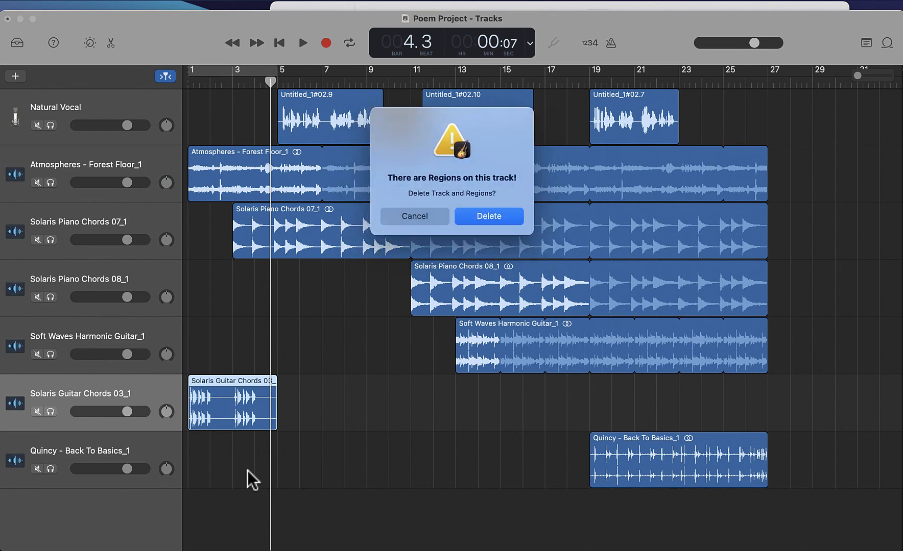
pyautogui.click(489, 217)
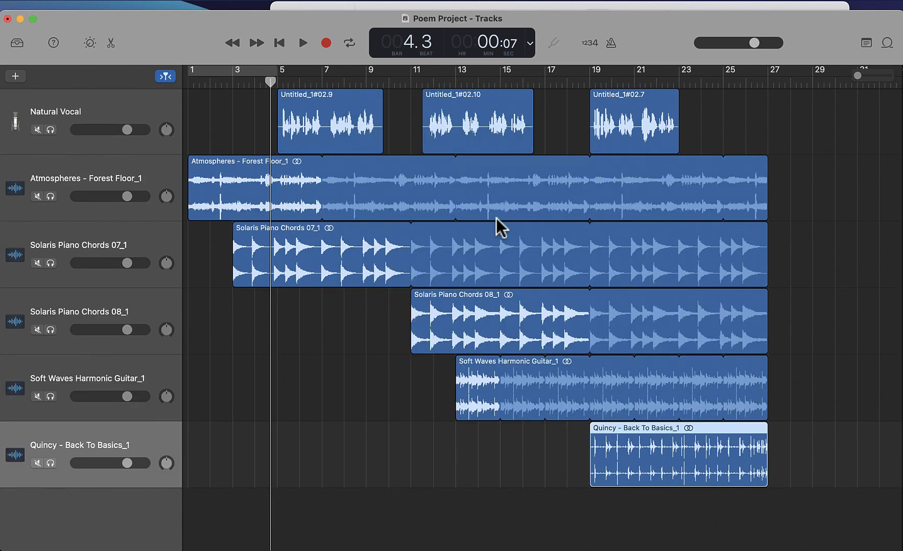
# - Move the second vocal region to bar 13 and the third vocal region to bar 25
pyautogui.click(768, 83)
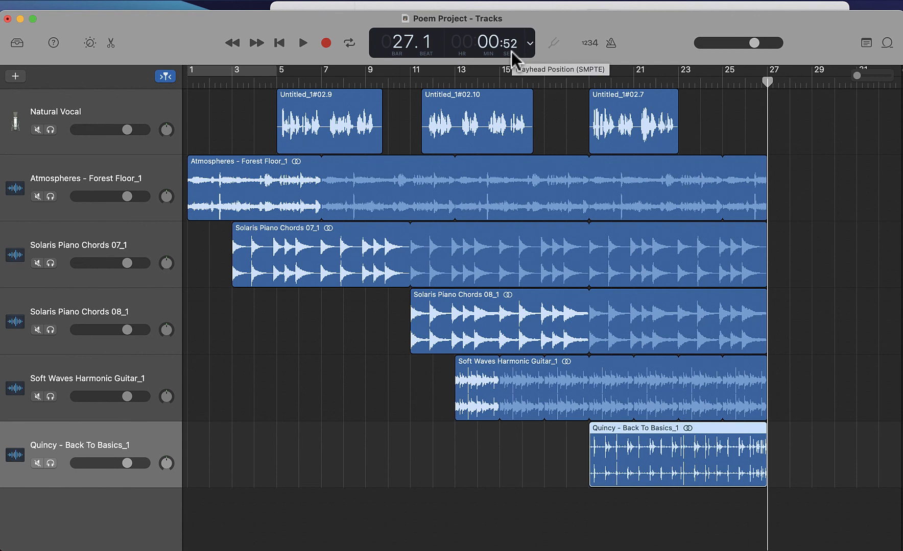
pyautogui.moveTo(481, 93); pyautogui.dragTo(515, 92)
pyautogui.moveTo(599, 94); pyautogui.dragTo(732, 94)
# - Extend the loops of all five backing regions past bar 31 to the end of the visible timeline
pyautogui.moveTo(764, 171); pyautogui.dragTo(879, 172)
pyautogui.moveTo(764, 236); pyautogui.dragTo(876, 237)
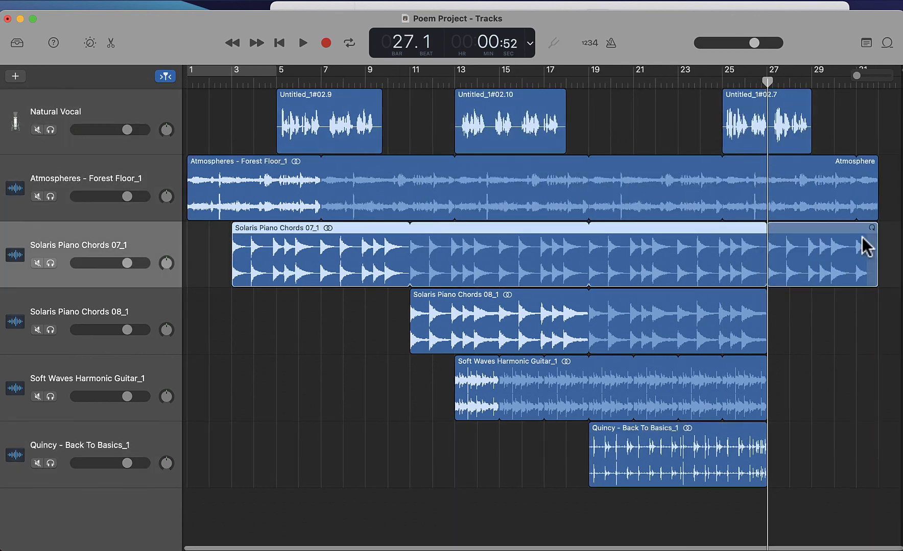
pyautogui.moveTo(876, 171); pyautogui.dragTo(898, 171)
pyautogui.moveTo(875, 236); pyautogui.dragTo(899, 236)
pyautogui.moveTo(764, 302); pyautogui.dragTo(899, 305)
pyautogui.moveTo(765, 369); pyautogui.dragTo(898, 369)
pyautogui.moveTo(765, 431); pyautogui.dragTo(899, 433)
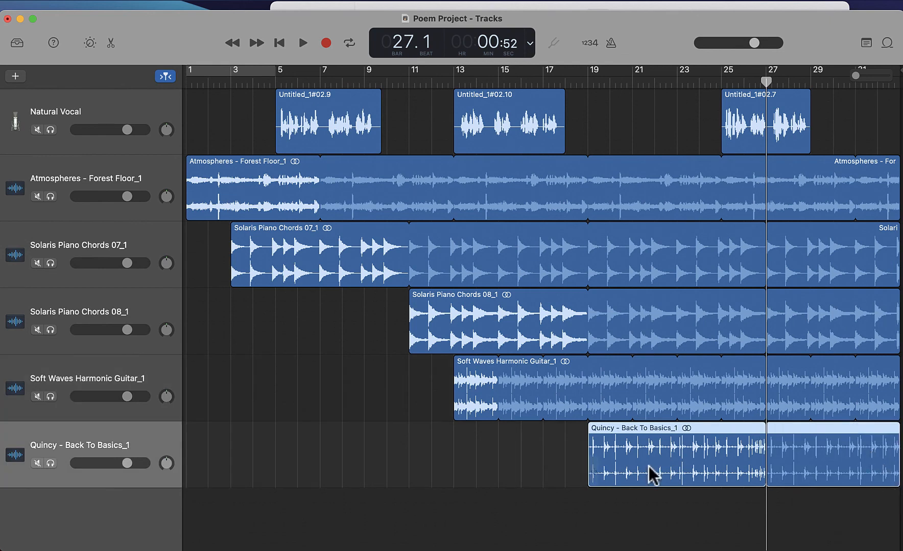
# - Move the Soft Waves region to start at bar 15 and the third vocal region to bar 21
pyautogui.moveTo(500, 363); pyautogui.dragTo(635, 363)
pyautogui.moveTo(746, 111); pyautogui.dragTo(657, 110)
pyautogui.moveTo(598, 368); pyautogui.dragTo(505, 368)
# - Play the arrangement from bar 13 and return to the start
pyautogui.click(453, 84)
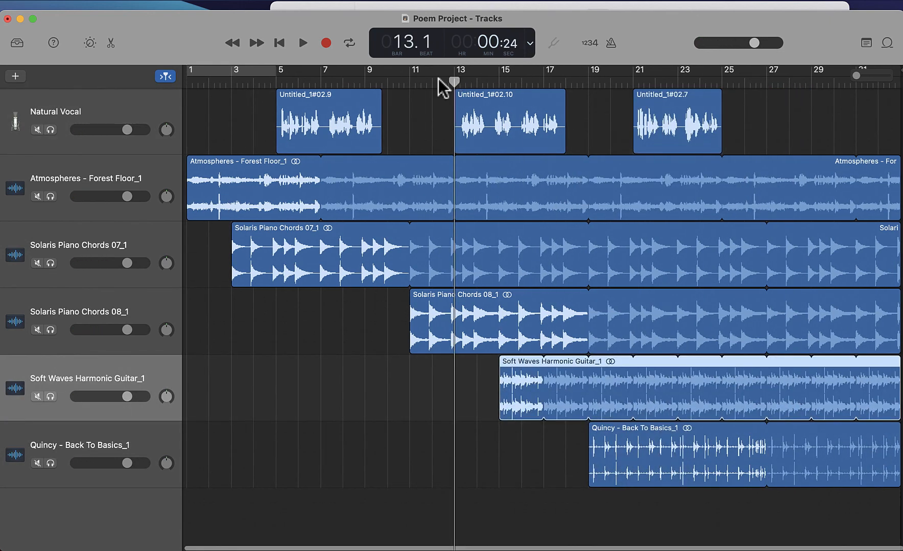
pyautogui.click(301, 44)
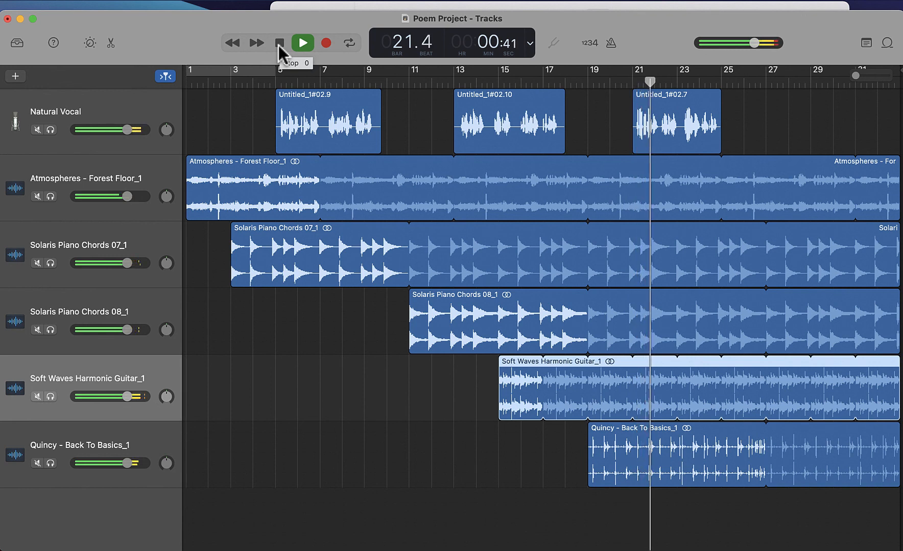
pyautogui.click(279, 44)
pyautogui.click(279, 44)
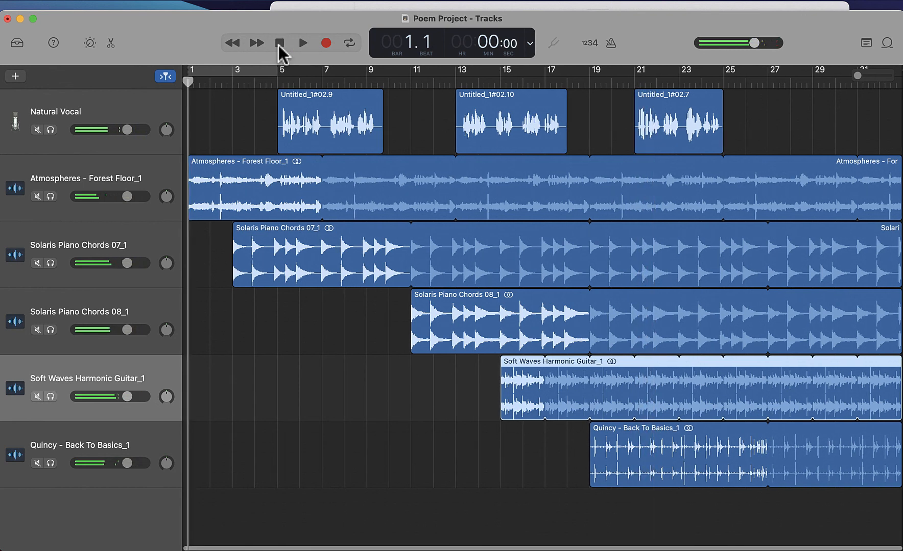